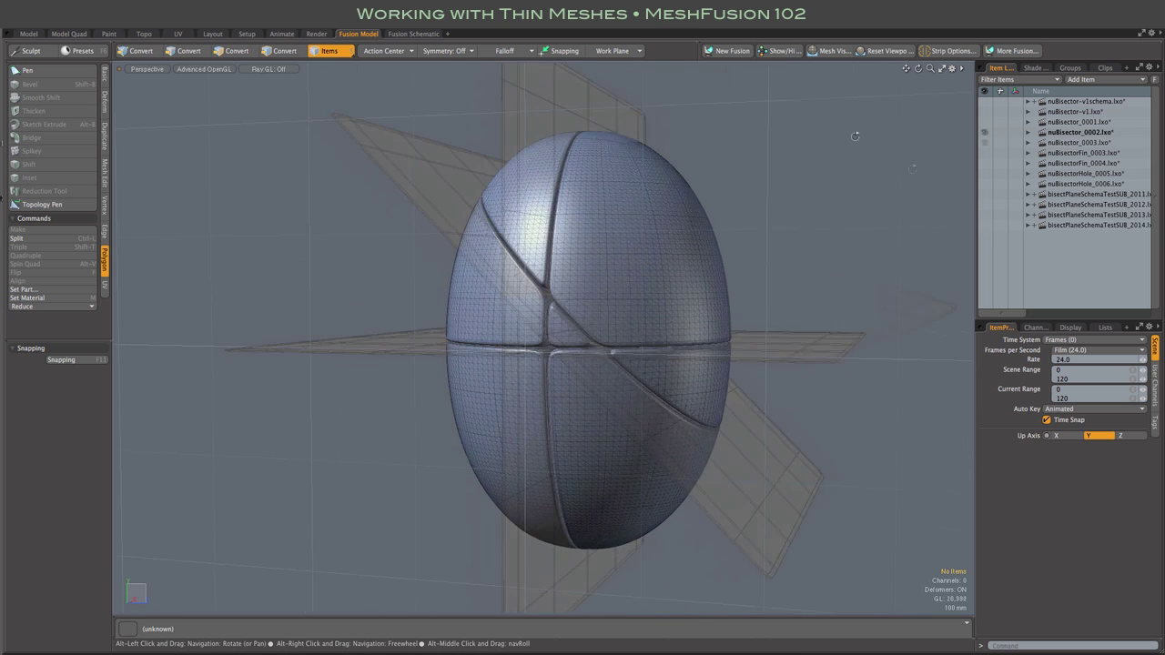
- Examine the finished bisector, fin, hole and bisecting-plane fusion examples from several angles
left_click_drag(856, 136, 883, 135, "alt")
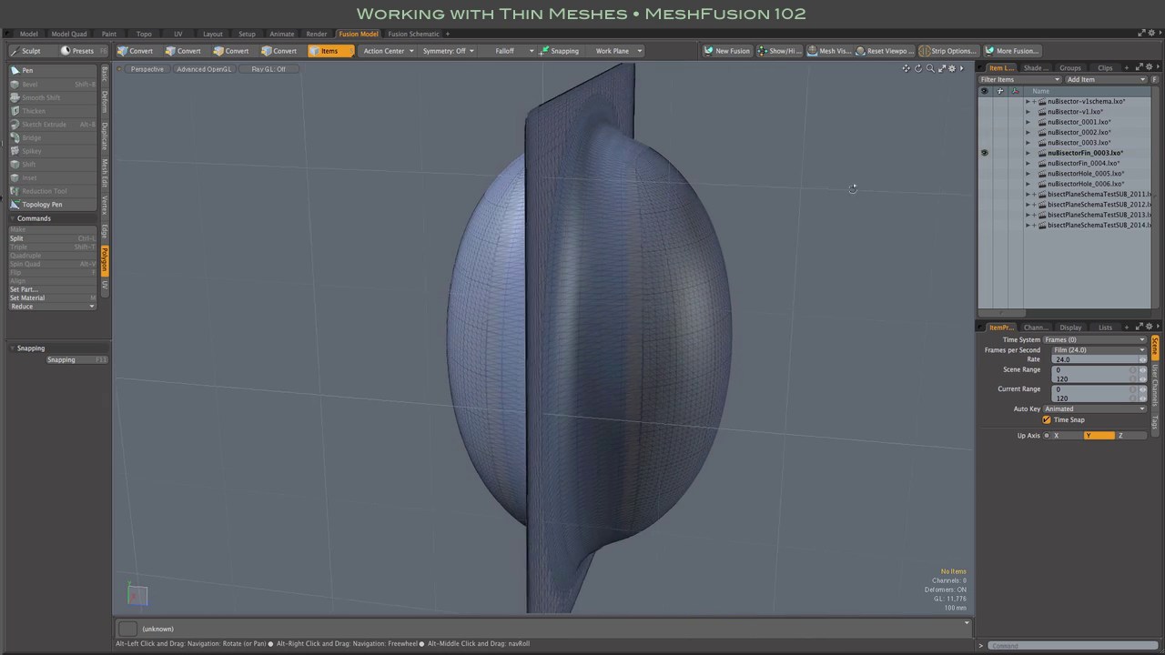
left_click_drag(870, 185, 810, 219, "alt")
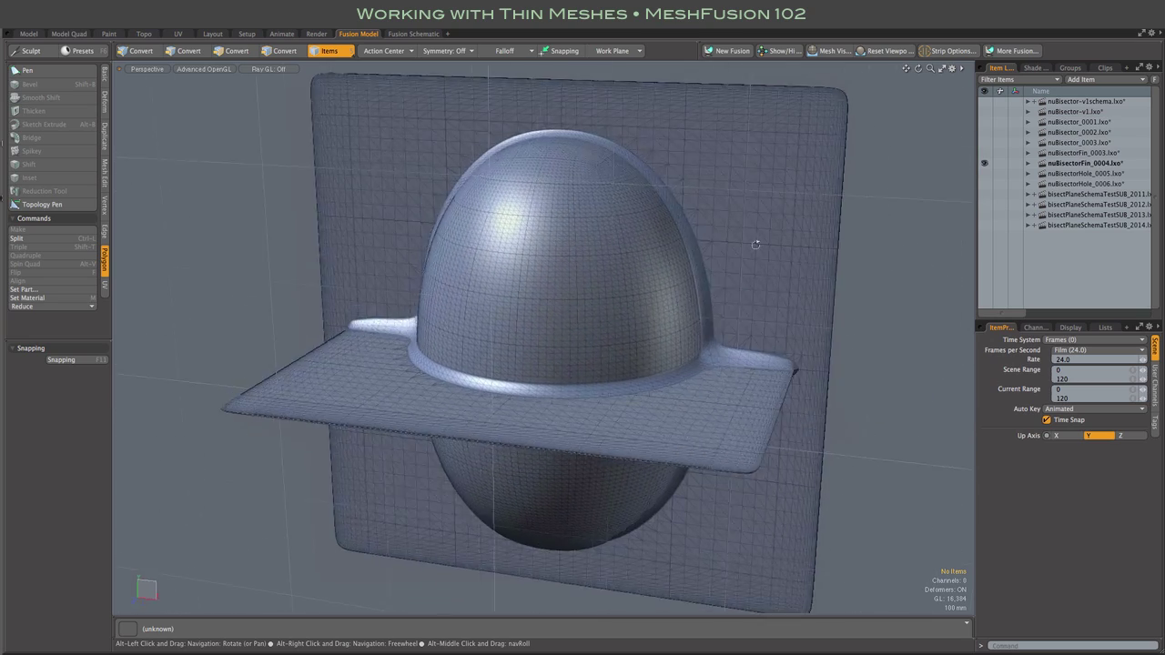
left_click_drag(755, 244, 692, 264, "alt")
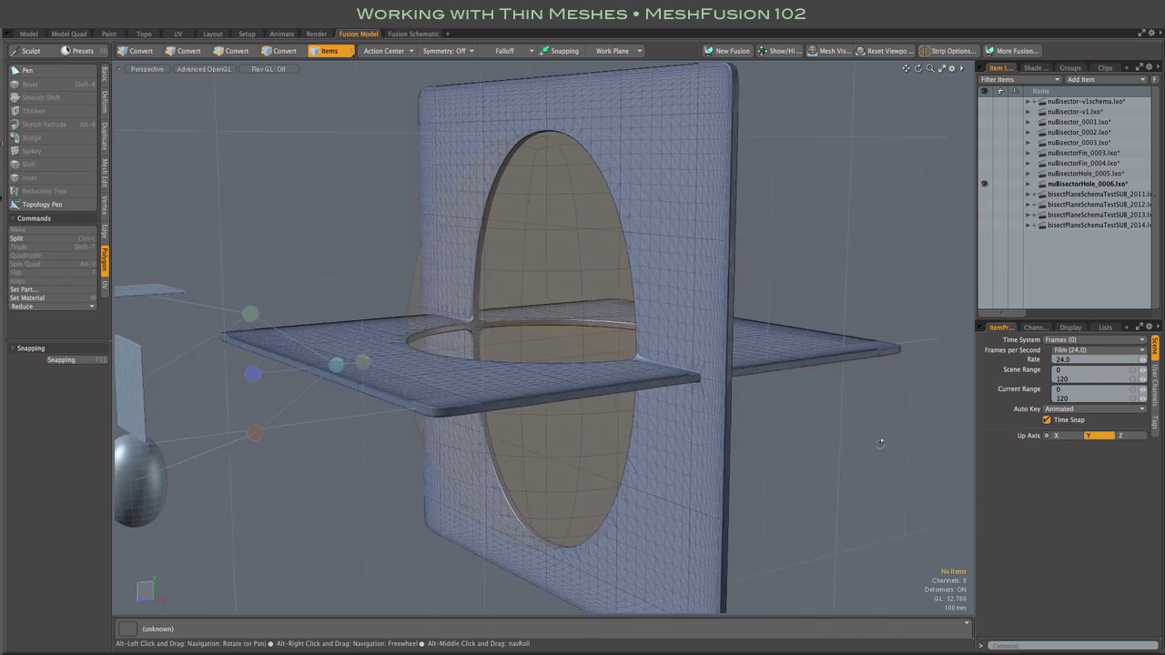
left_click_drag(880, 443, 816, 439, "alt")
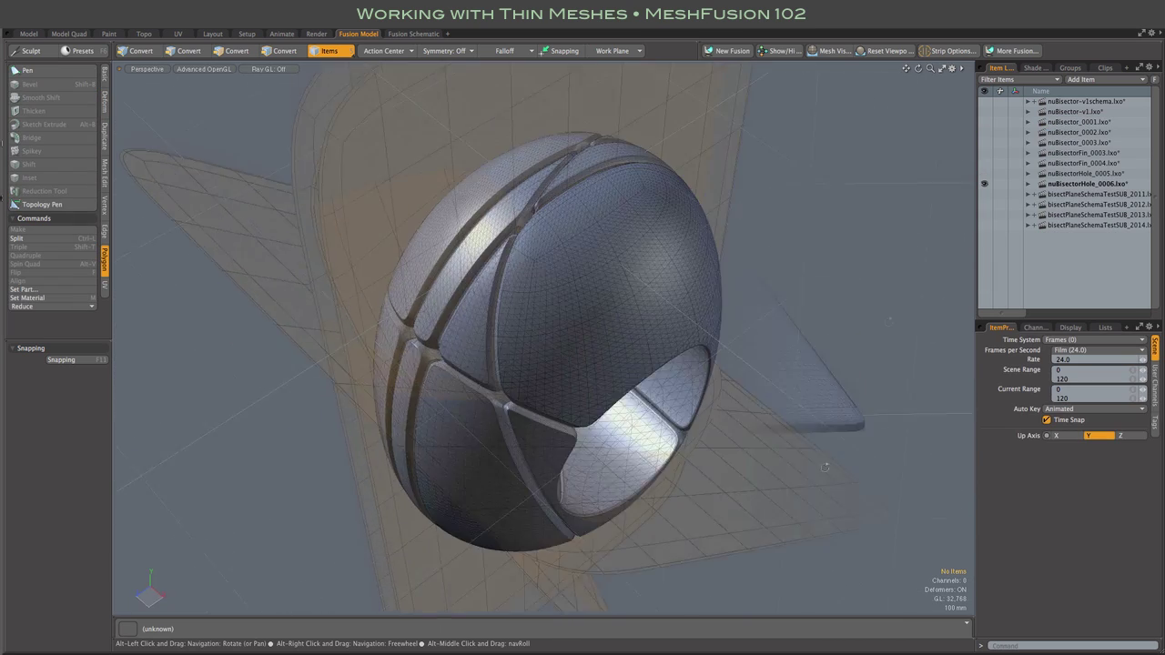
left_click_drag(865, 414, 748, 379, "alt")
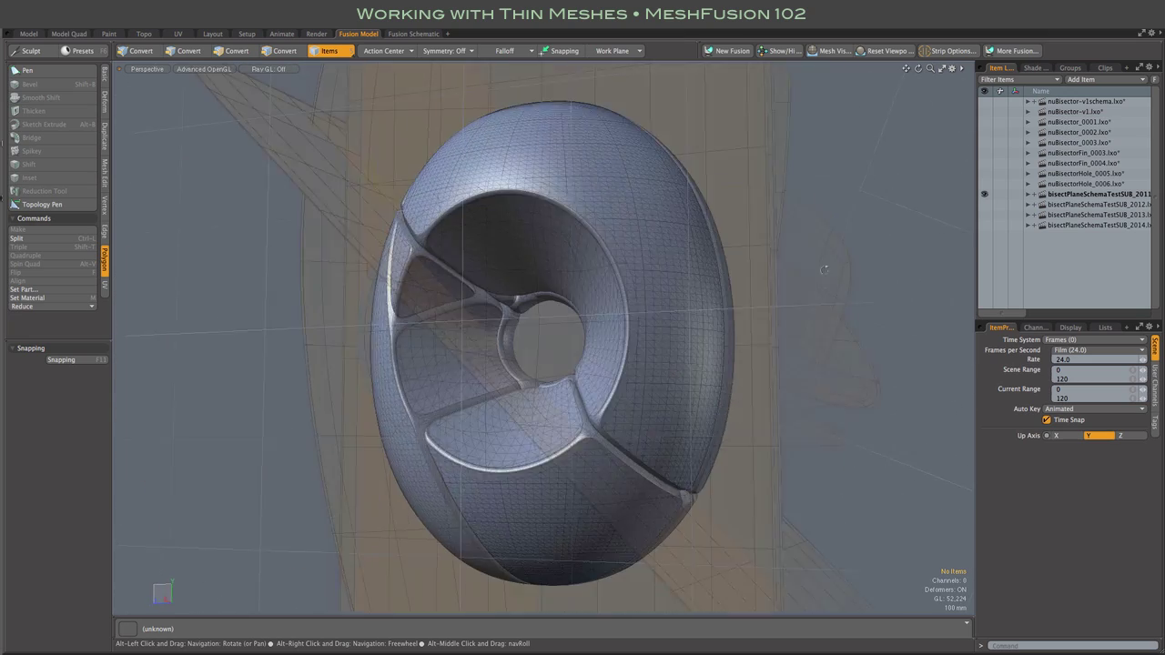
left_click_drag(637, 364, 490, 361, "alt")
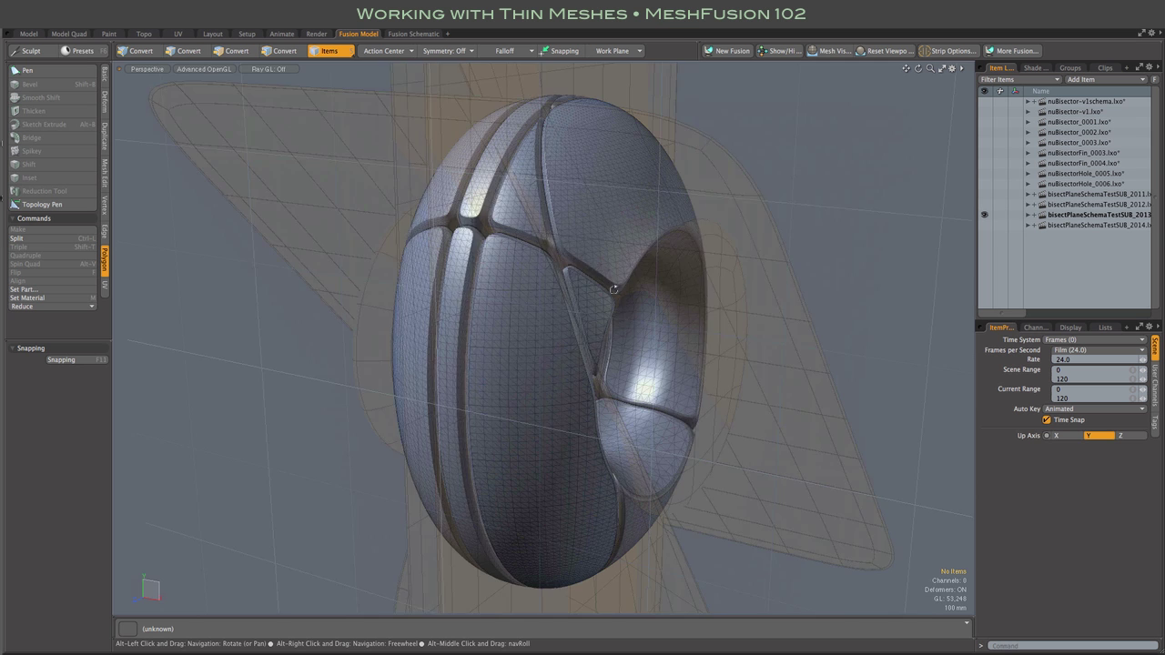
left_click_drag(583, 346, 645, 296, "alt")
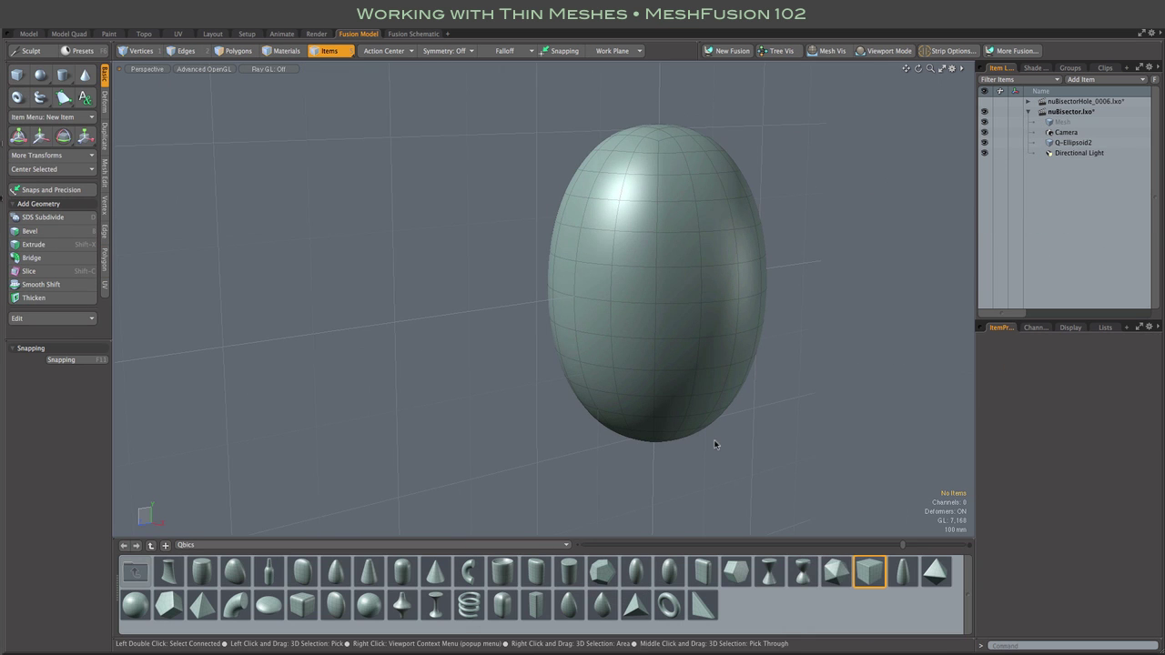
- Add a Q-mediumCube preset mesh to the scene and move it along Z to about 1.51 m, beside the ellipsoid
double_click(869, 575)
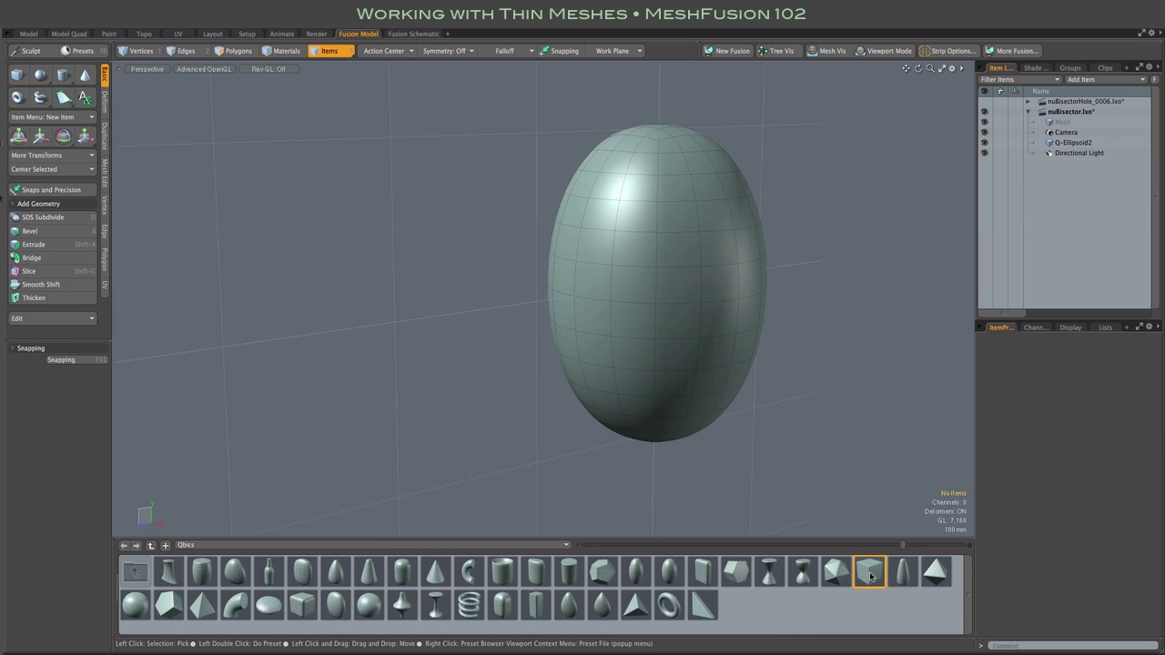
key("w")
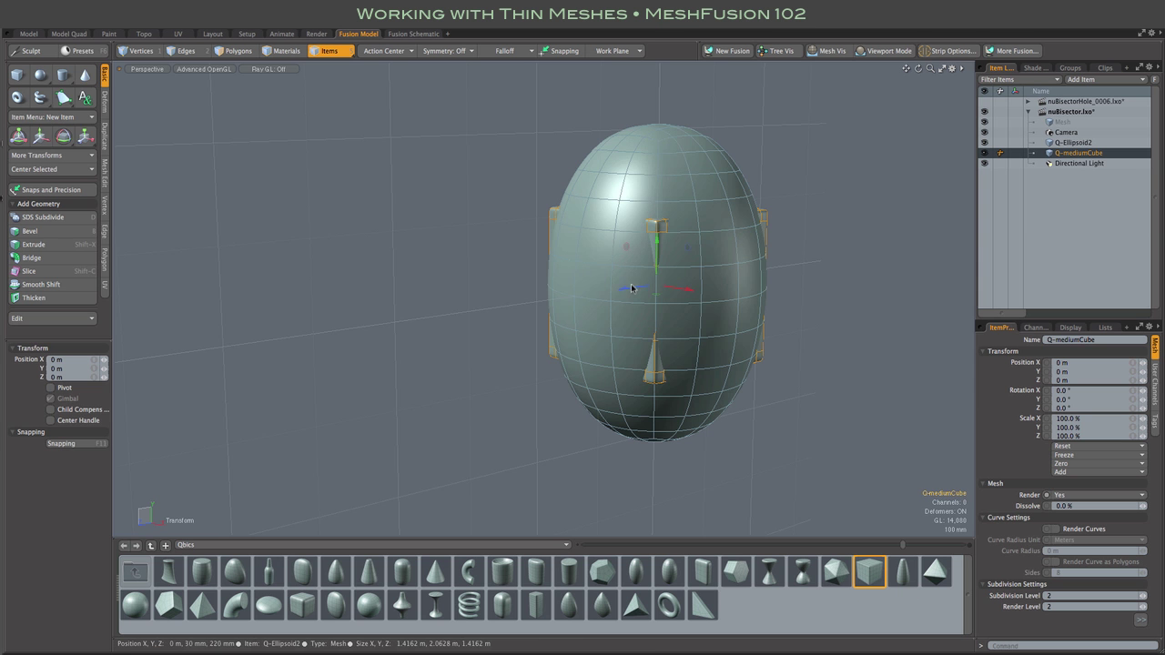
left_click_drag(623, 290, 447, 321)
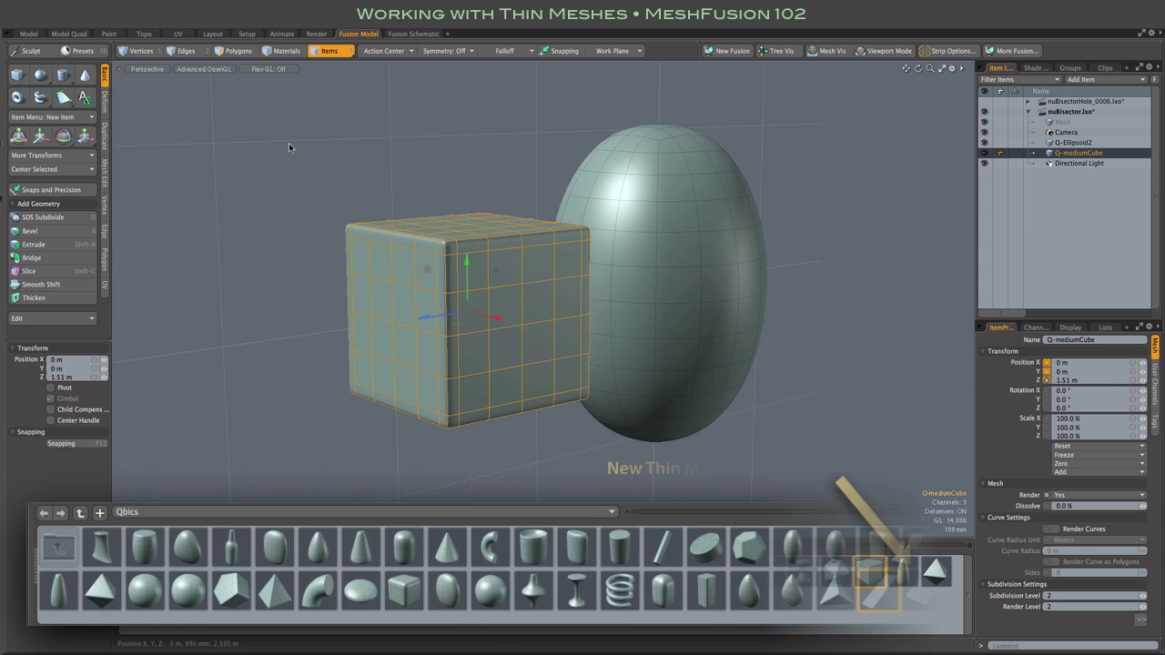
- Select the five vertical edge loops running across one face of the cube and remove them from the mesh
left_click(202, 55)
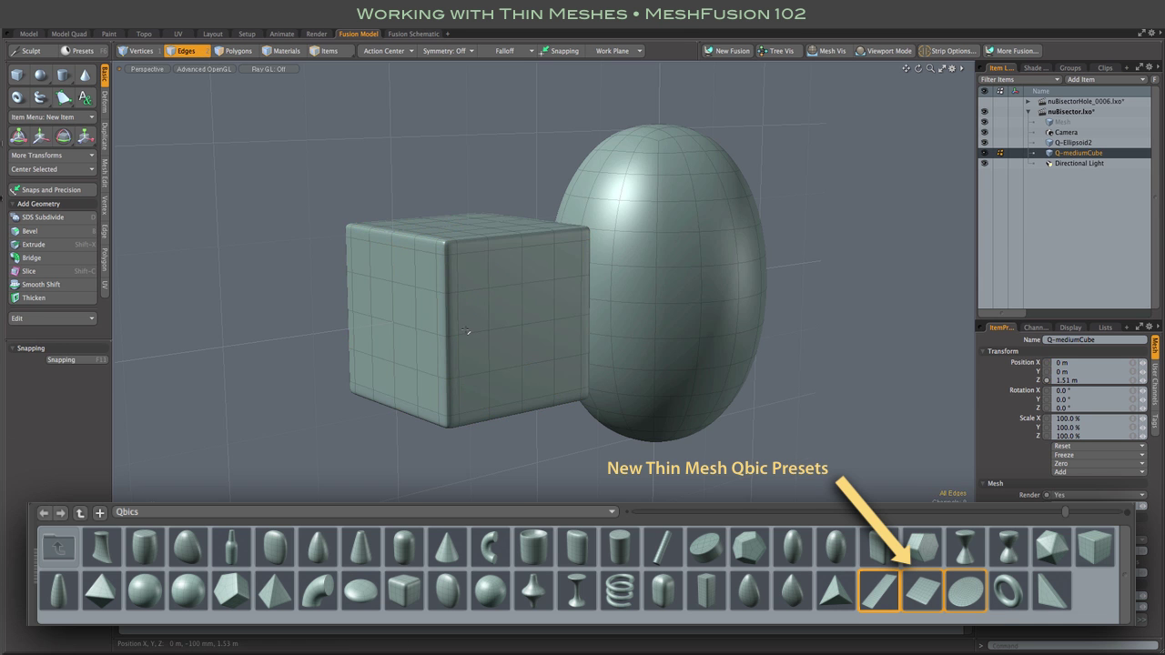
left_click(459, 314)
left_click(489, 310, "shift")
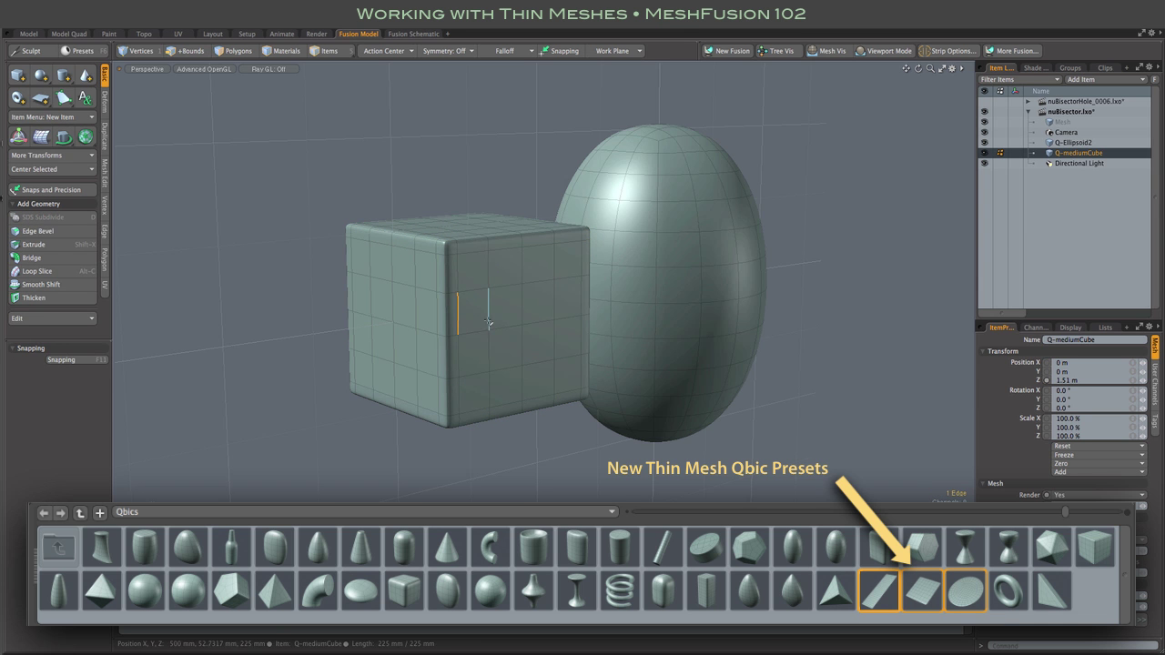
left_click(526, 314, "shift")
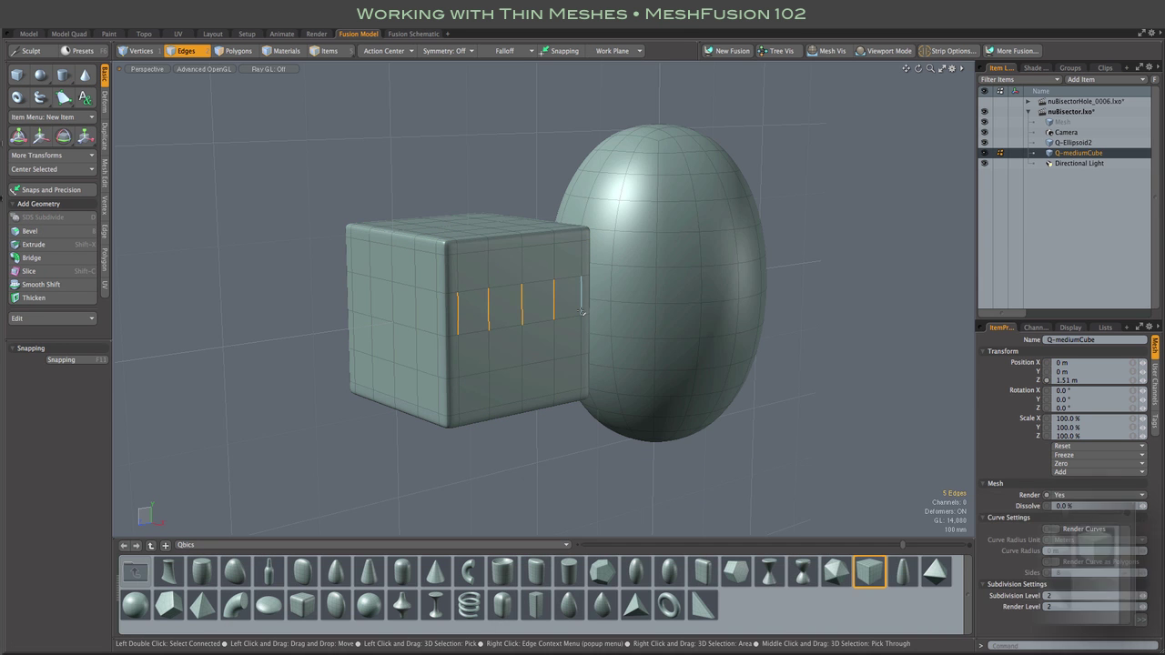
key("l")
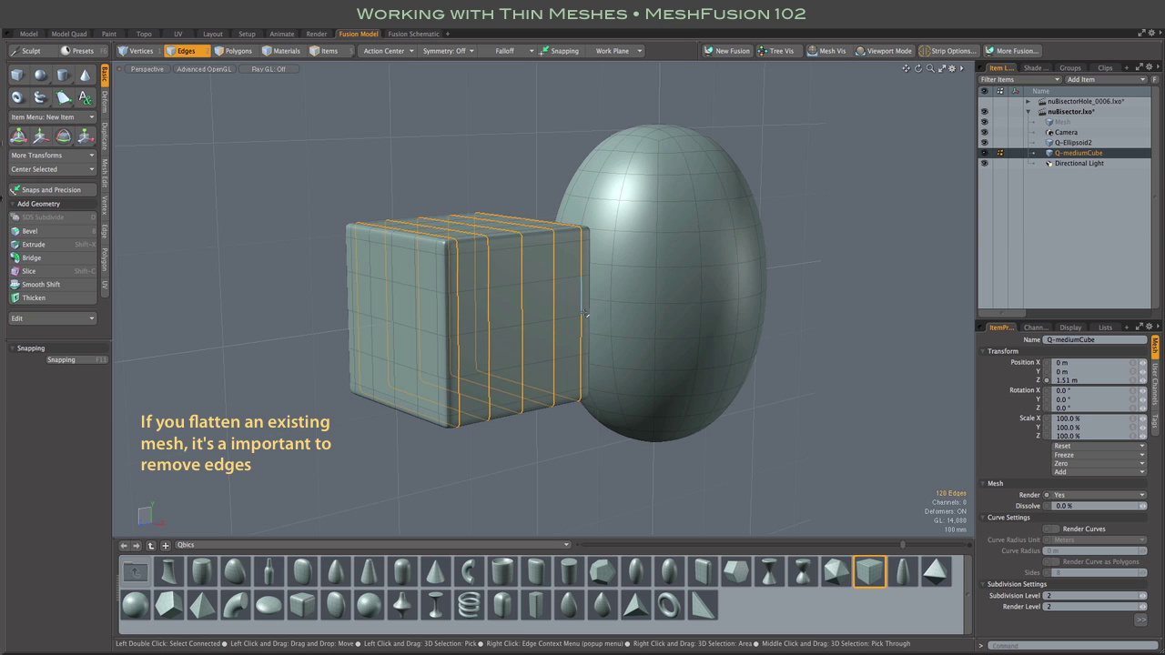
left_click(105, 230)
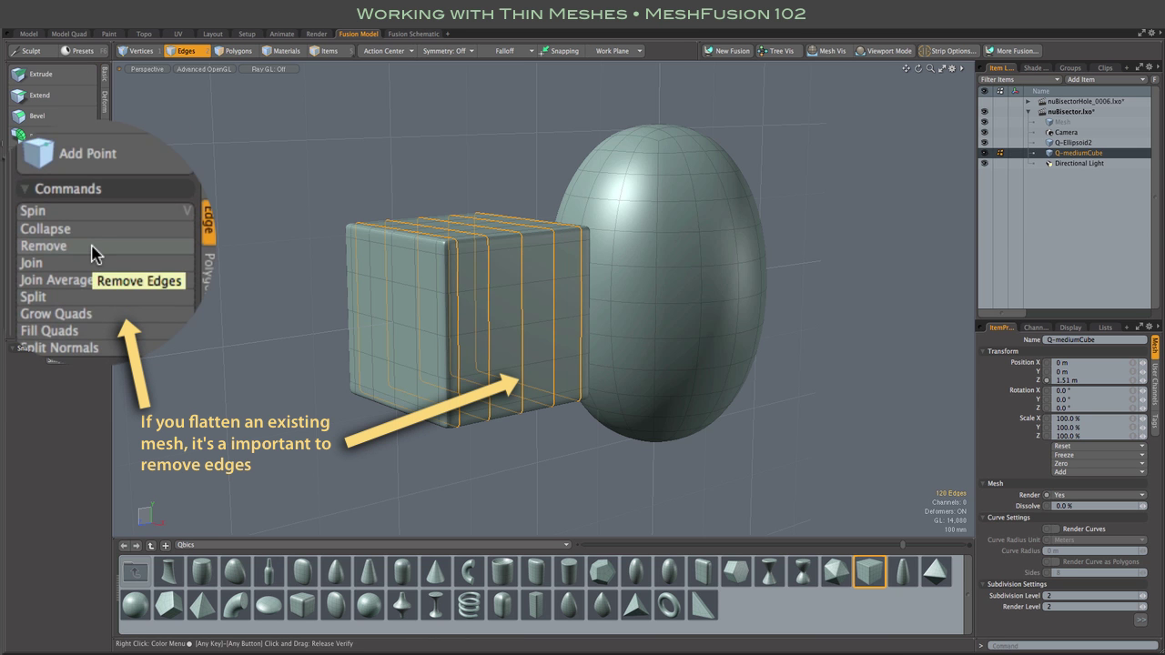
left_click(22, 244)
left_click(826, 428)
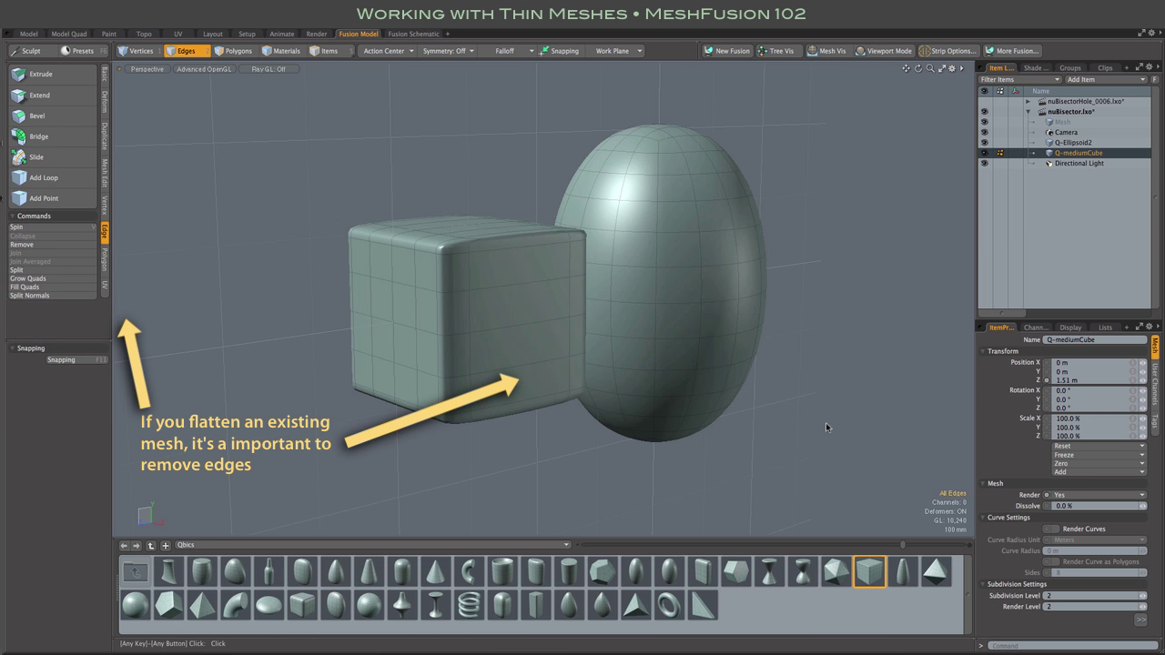
- Flatten the cube's polygons into a thin panel by scaling Z to 0.25 %
left_click(235, 51)
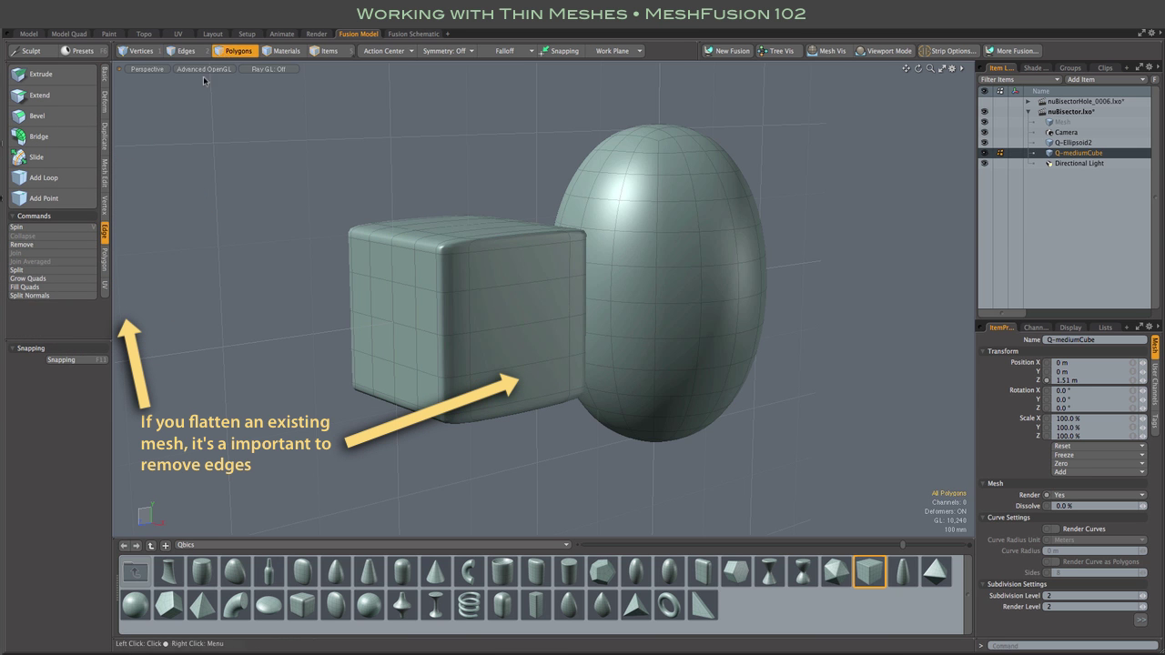
left_click(106, 78)
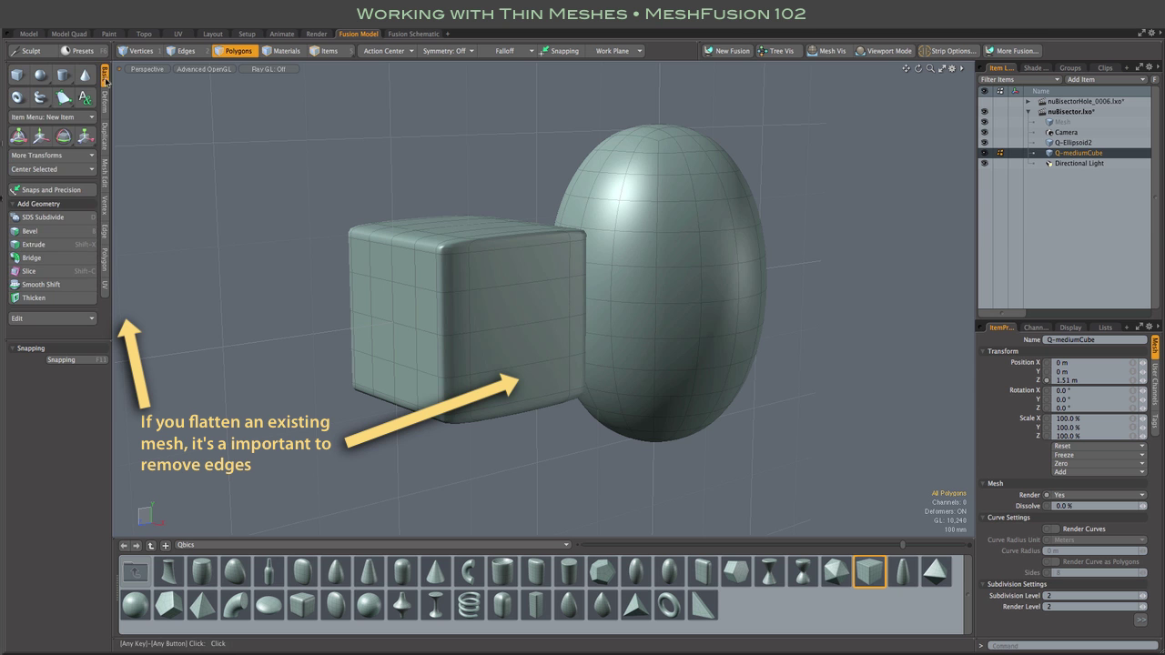
left_click(93, 140)
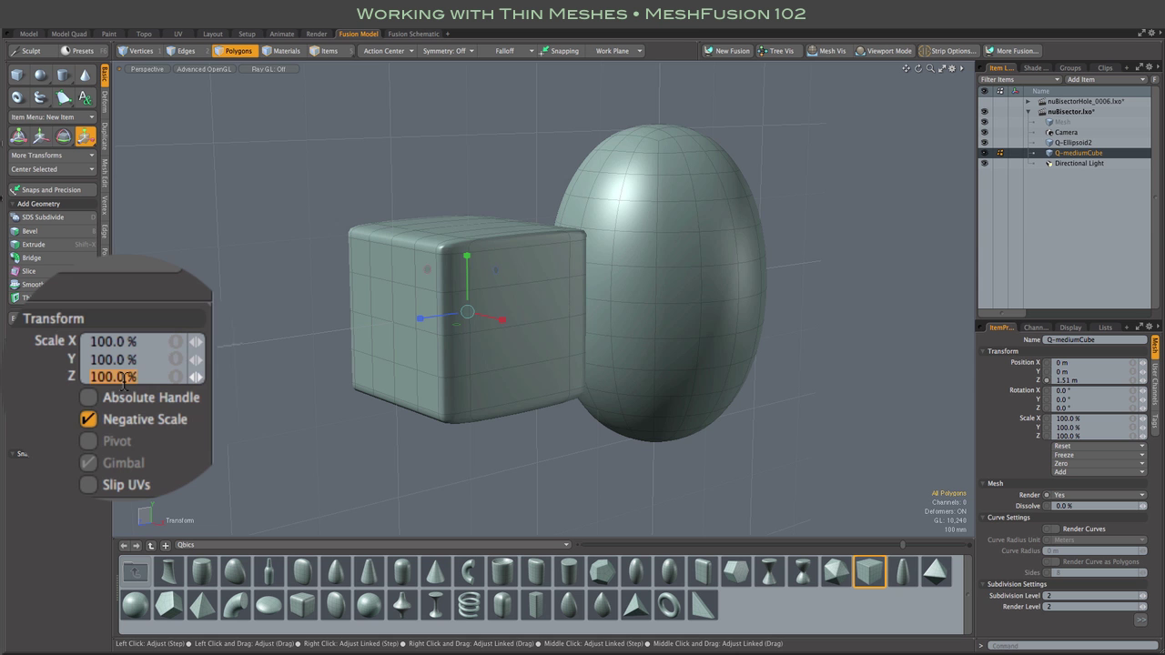
key("BackSpace")
key("Return")
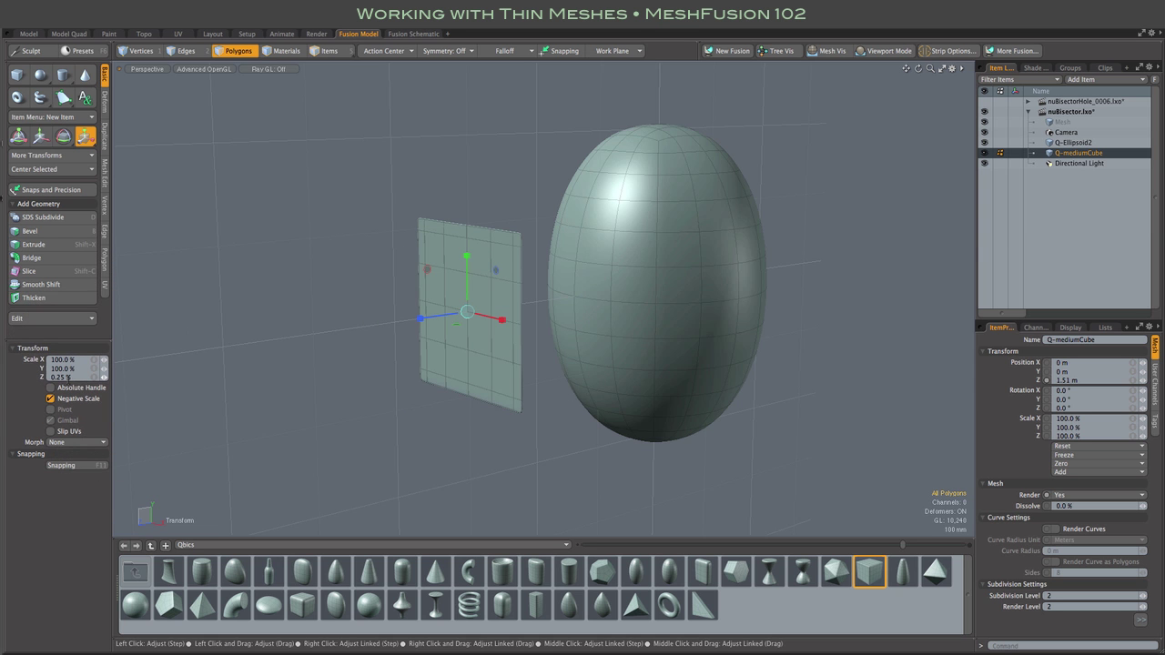
- Enlarge the thin panel evenly in X and Y, and stretch it further in Y until it is taller than the ellipsoid
left_click_drag(479, 354, 717, 378, "alt+shift")
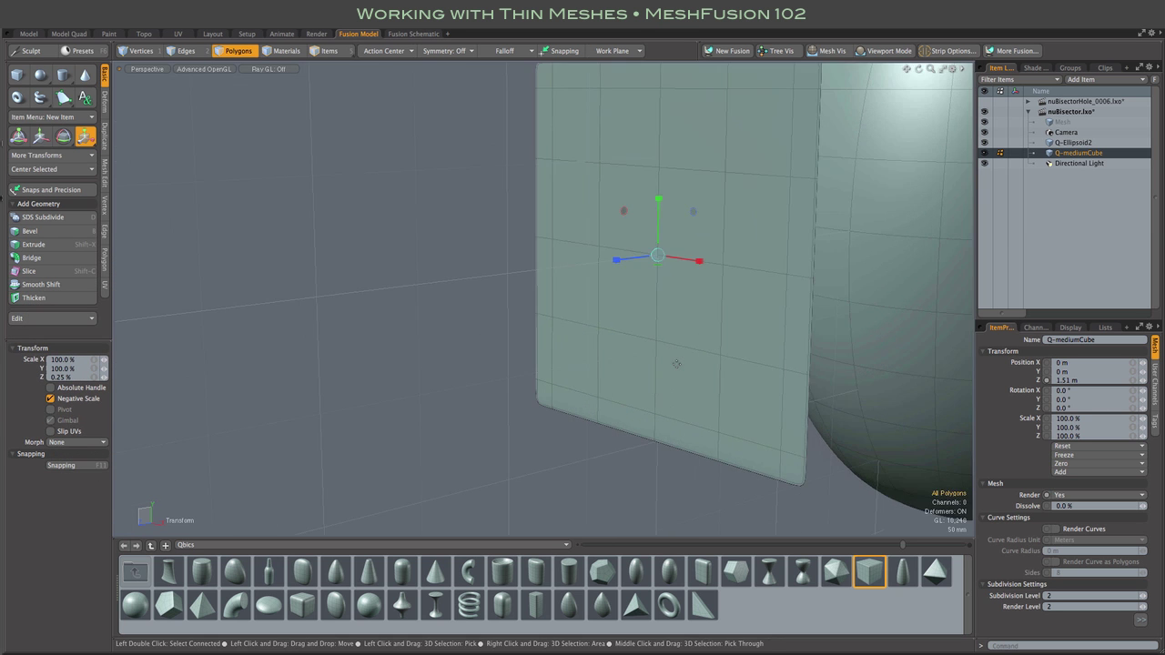
scroll(718, 377, "down", 5)
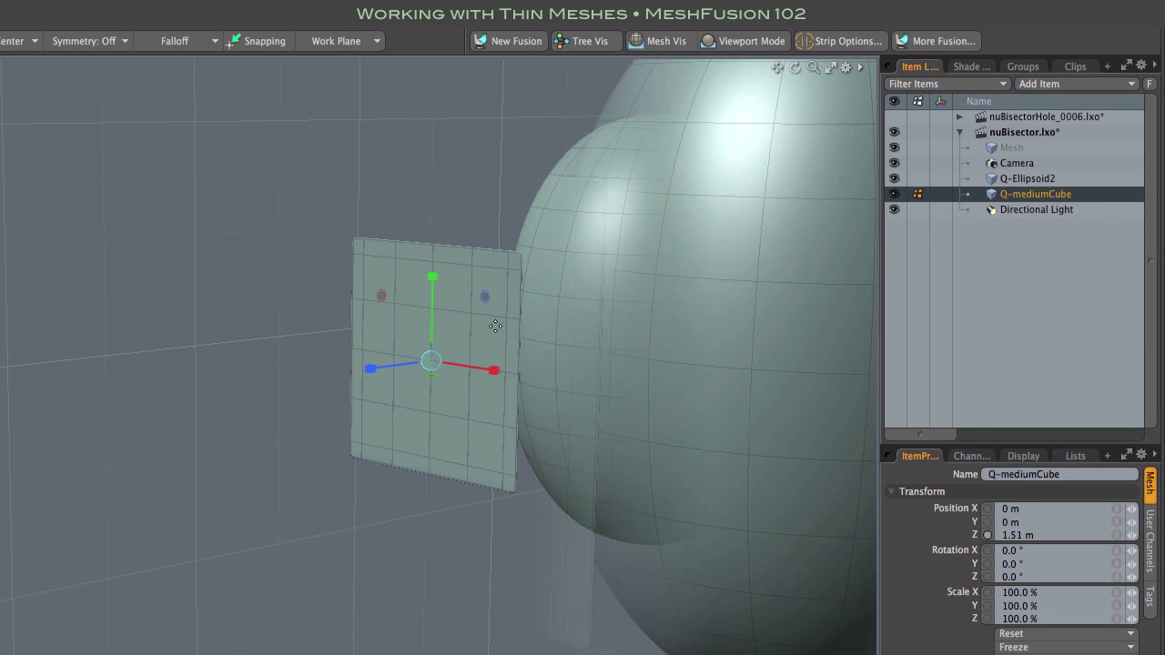
left_click_drag(485, 296, 552, 296)
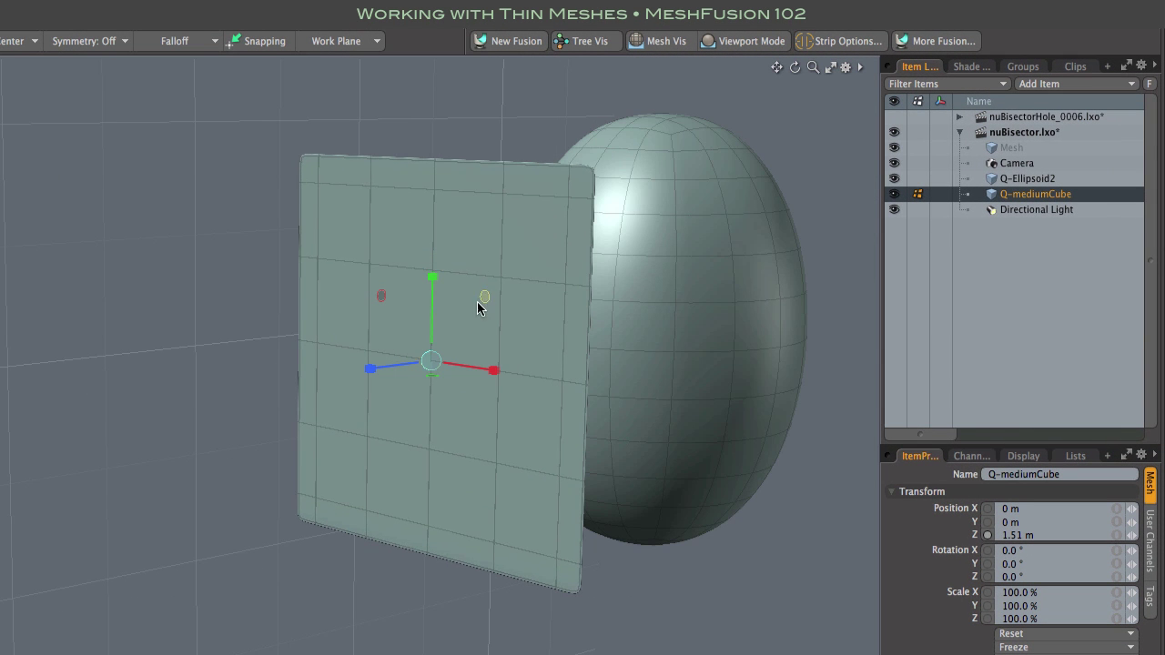
left_click_drag(432, 284, 432, 227)
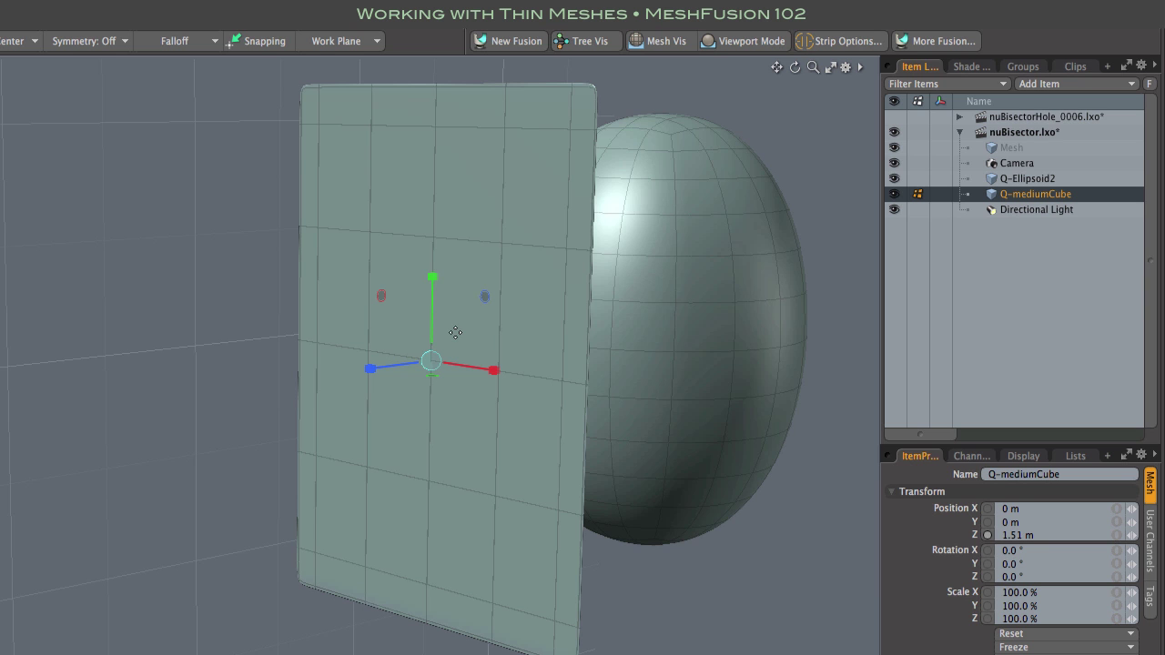
- Set the thin panel's Z position to 0 m so that it cuts through the ellipsoid
left_click(1051, 535)
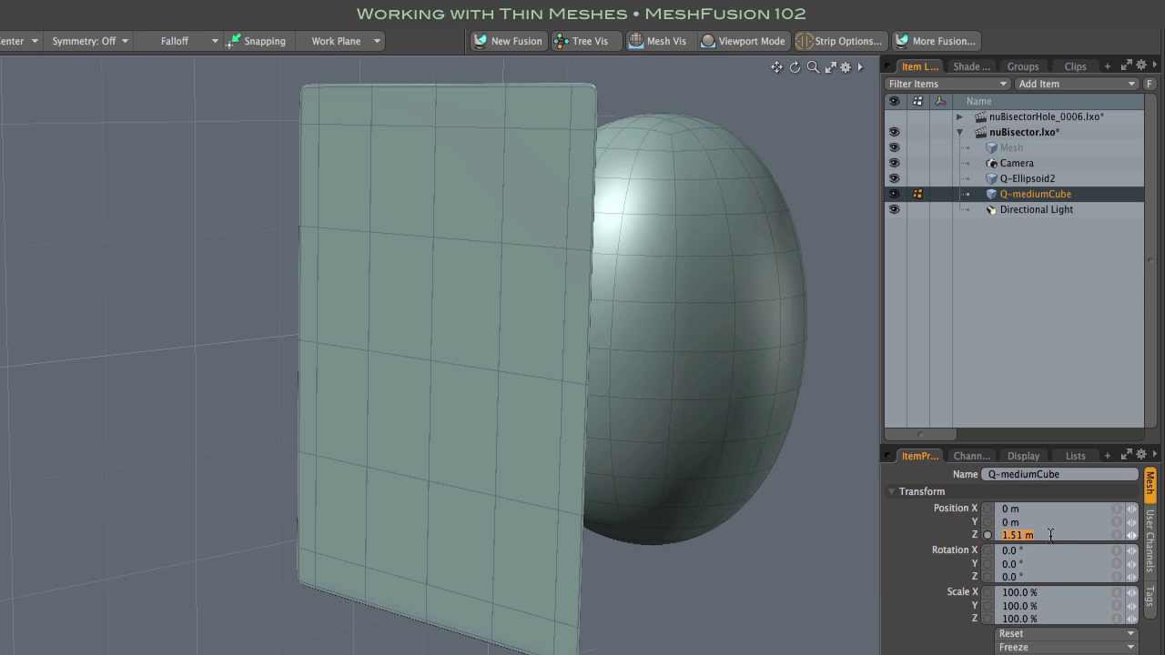
type("0")
key("Tab")
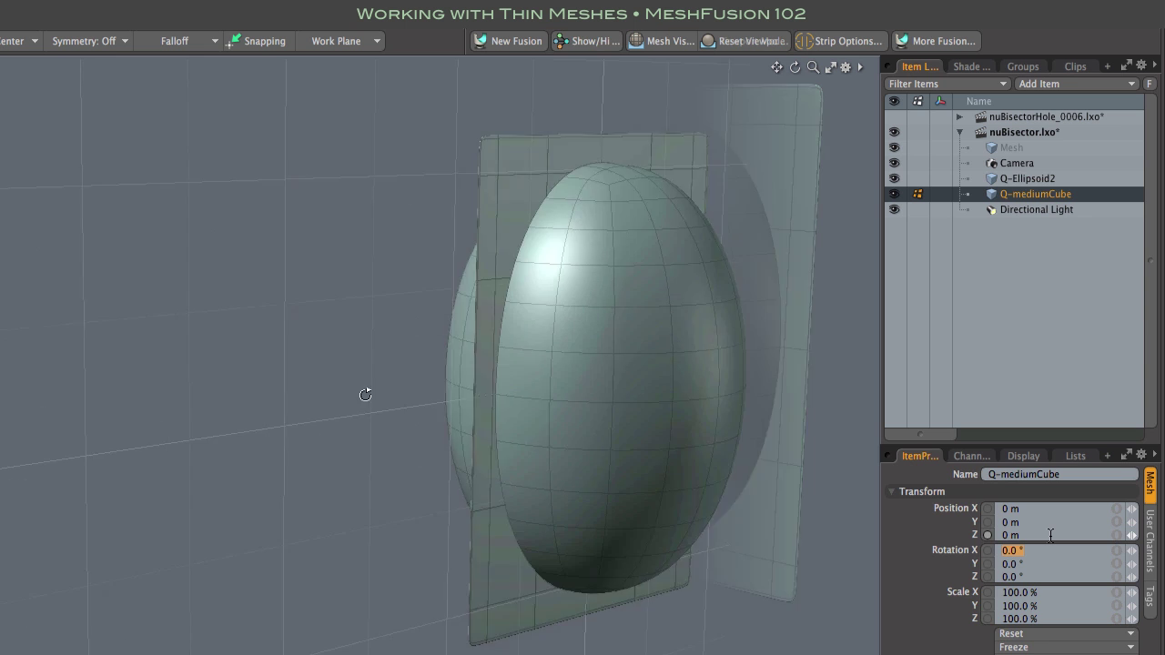
- Create a 3D Tree Fusion with 3.0 % strip width that subtracts the thin panel from the ellipsoid, selecting the ellipsoid first
left_click_drag(367, 395, 597, 398, "alt")
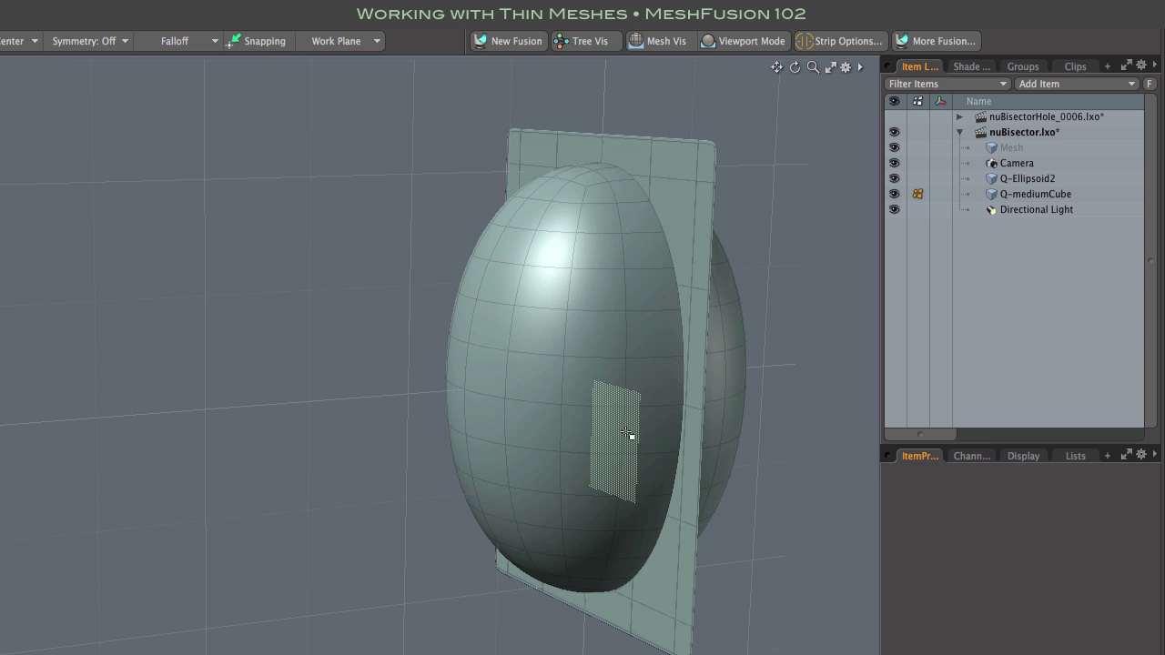
left_click(482, 395)
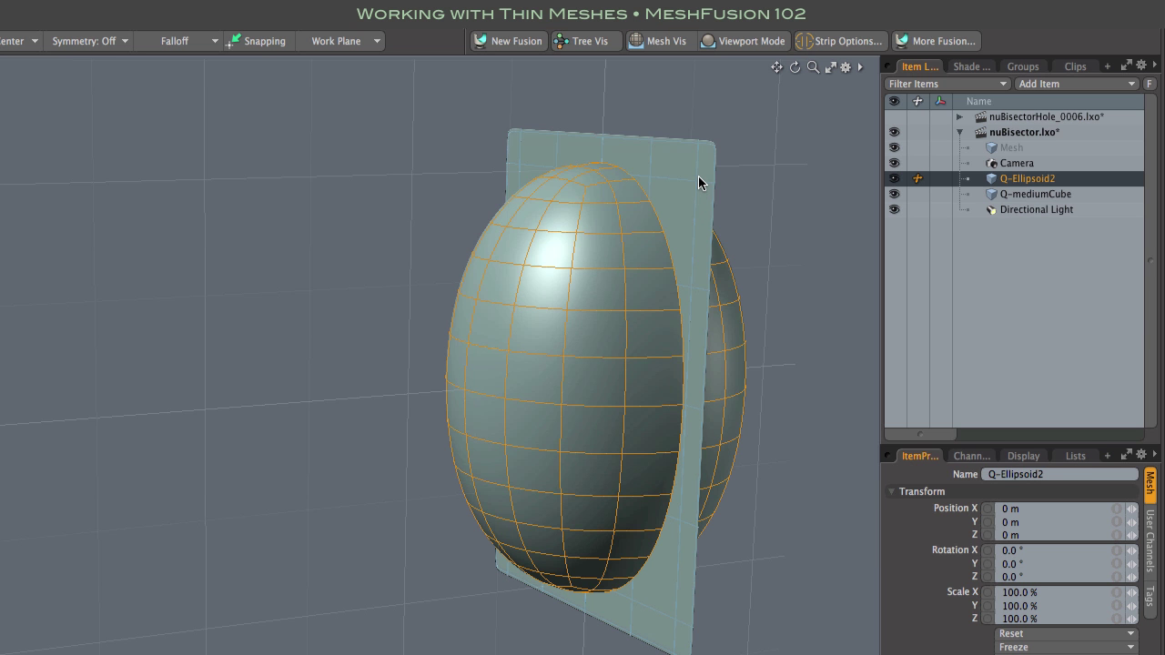
left_click(698, 182, "shift")
left_click(525, 41)
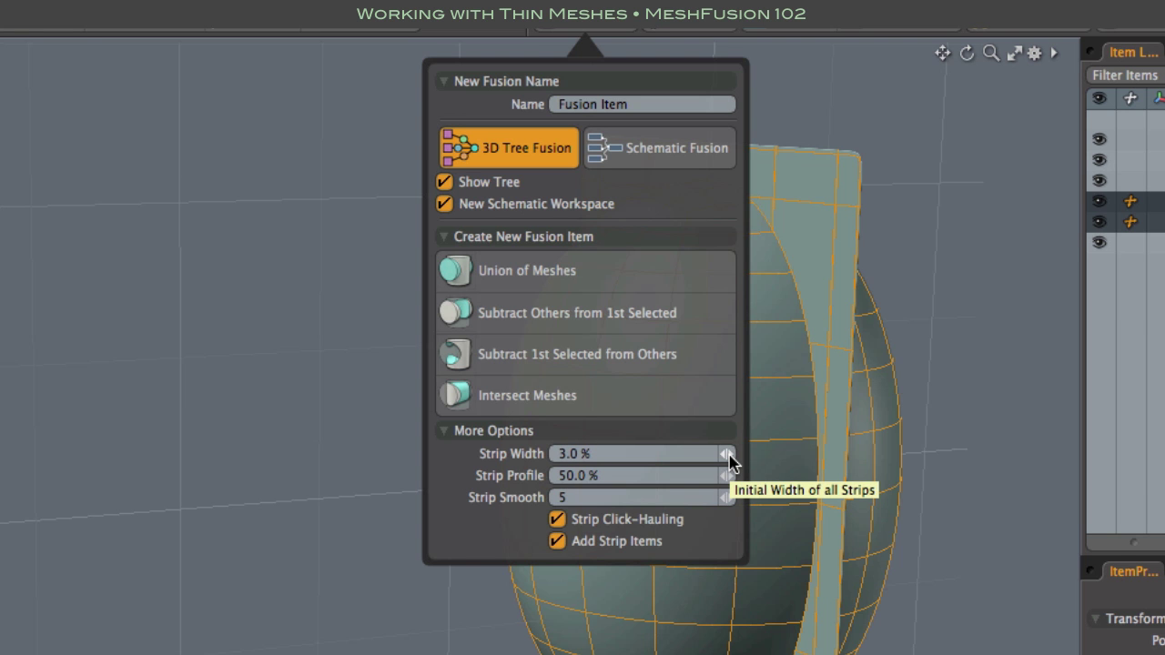
left_click(574, 332)
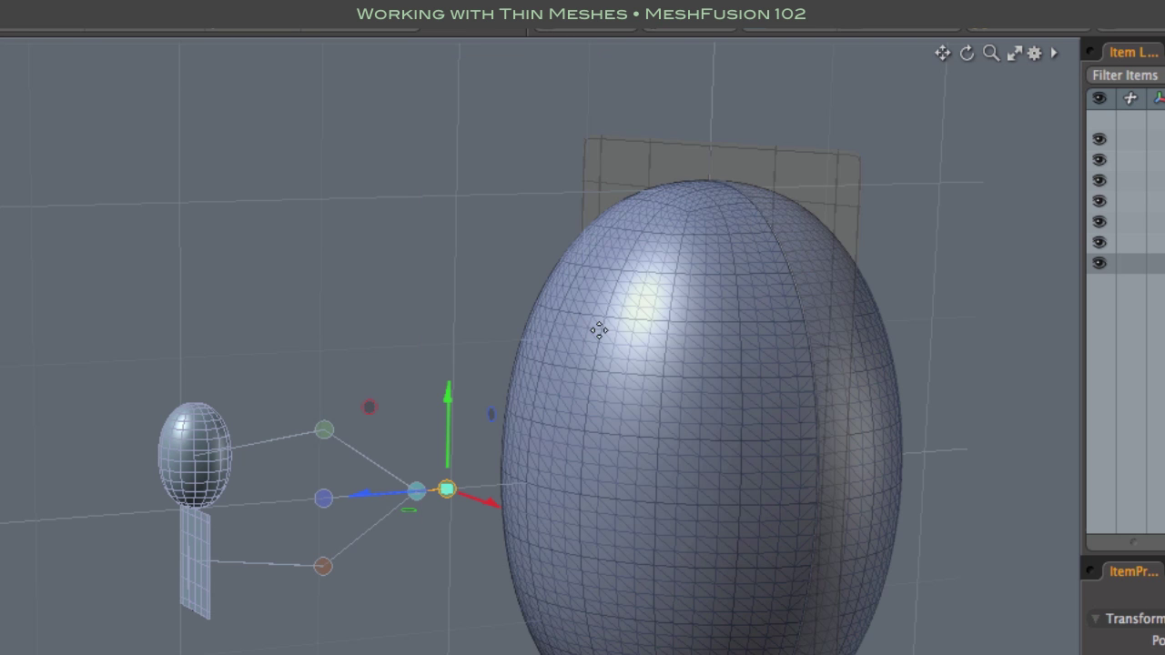
- Widen the fusion strip along the cut between the ellipsoid halves to a Strip Width of 20 %
scroll(832, 425, "up", 10)
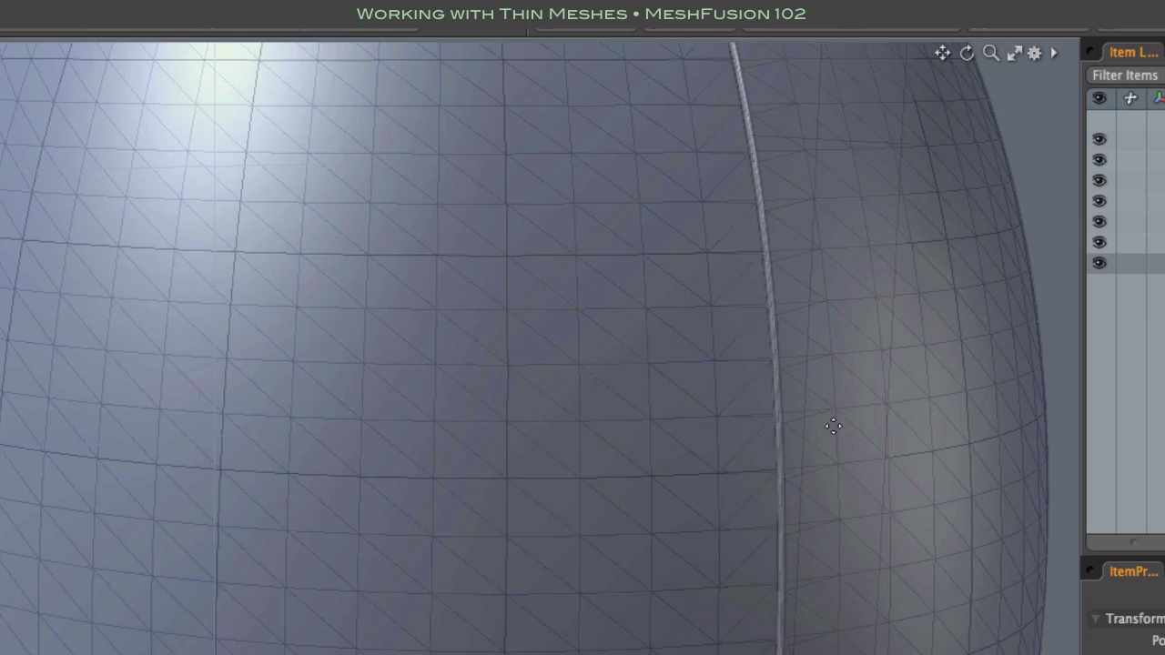
left_click_drag(830, 429, 795, 476, "alt")
scroll(701, 469, "down", 10)
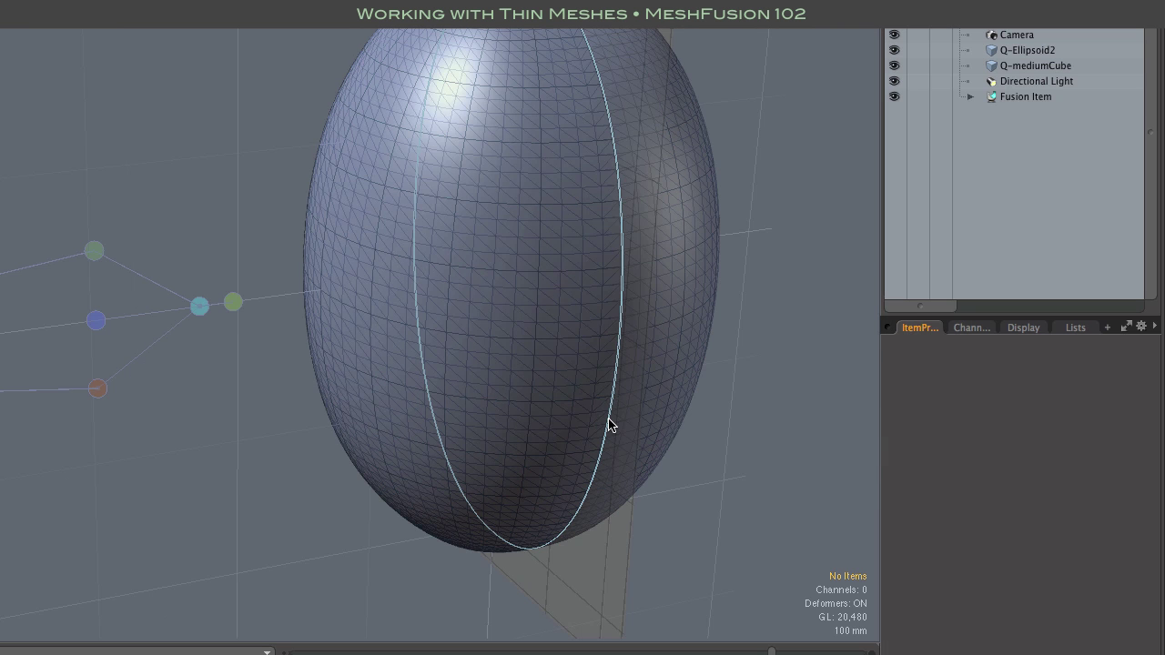
left_click(610, 422)
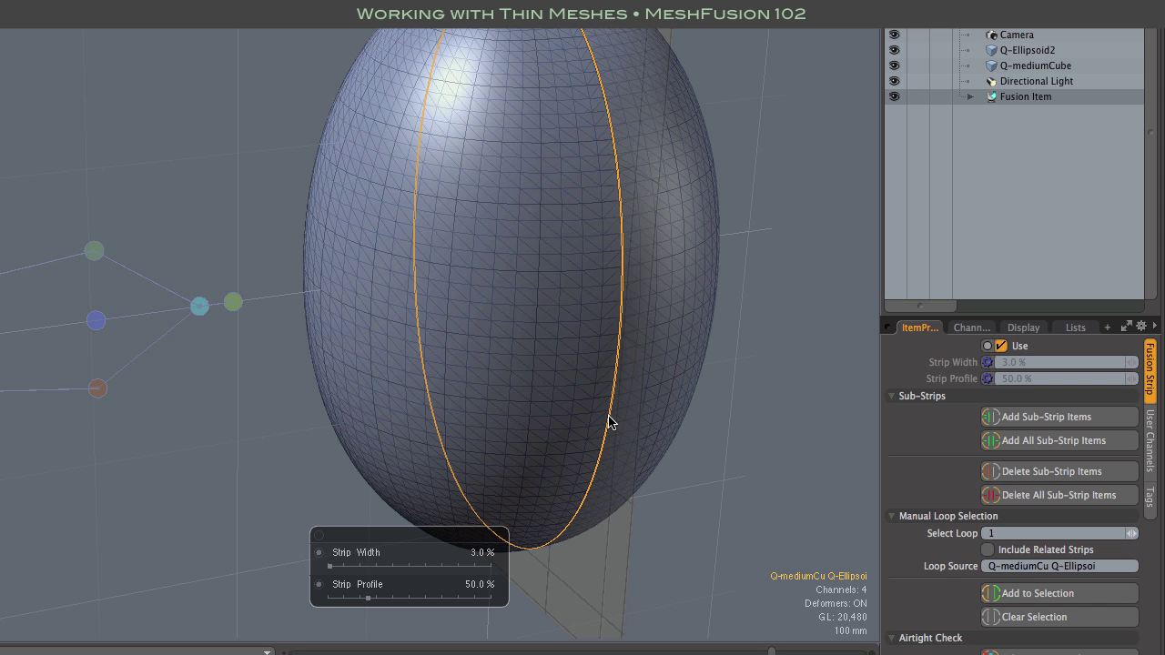
left_click(343, 567)
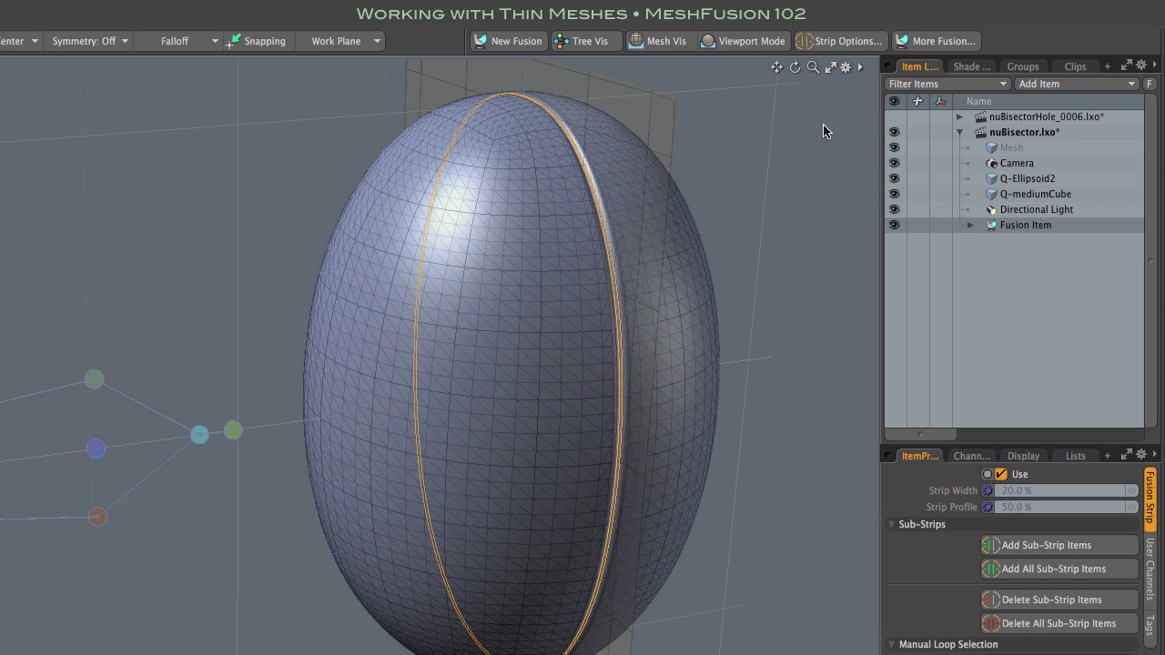
left_click_drag(798, 69, 792, 46)
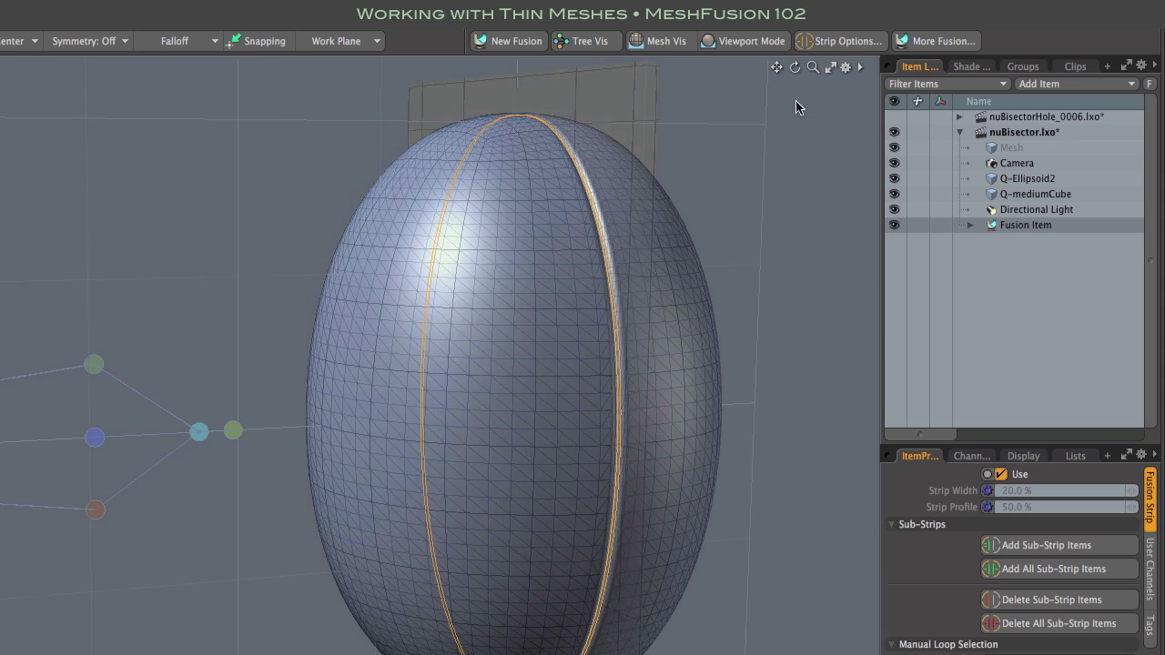
- Duplicate the vertical thin panel mesh item Q-mediumCube as a separate item outside the fusion tree
left_click(781, 346)
left_click_drag(798, 68, 813, 252)
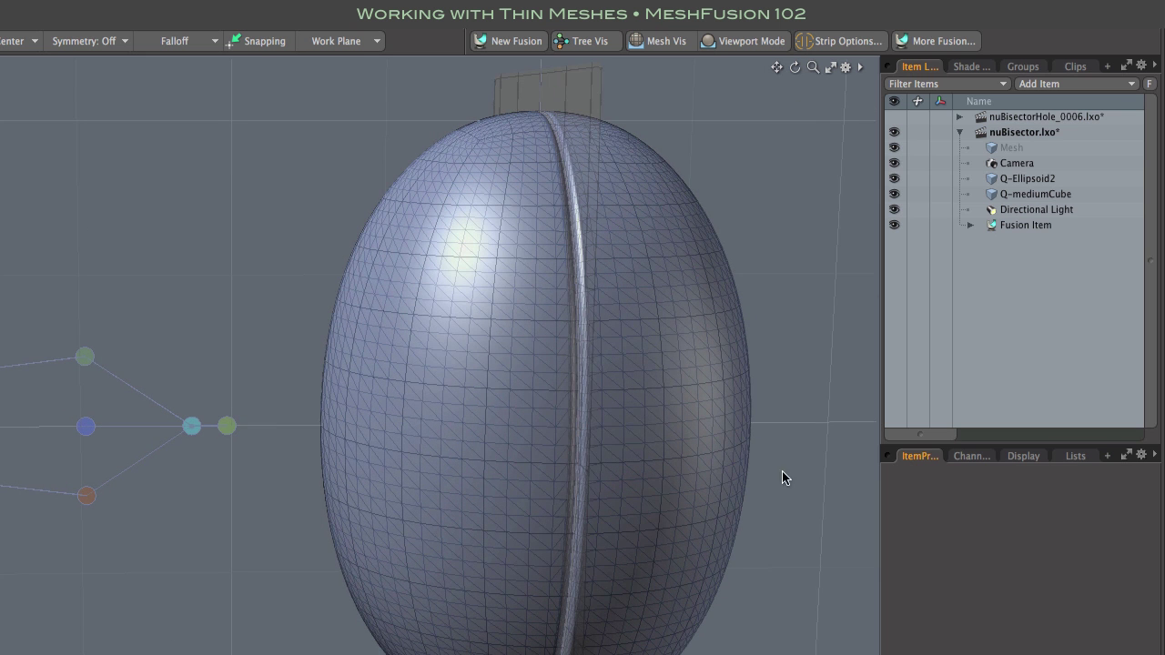
scroll(765, 472, "down", 3)
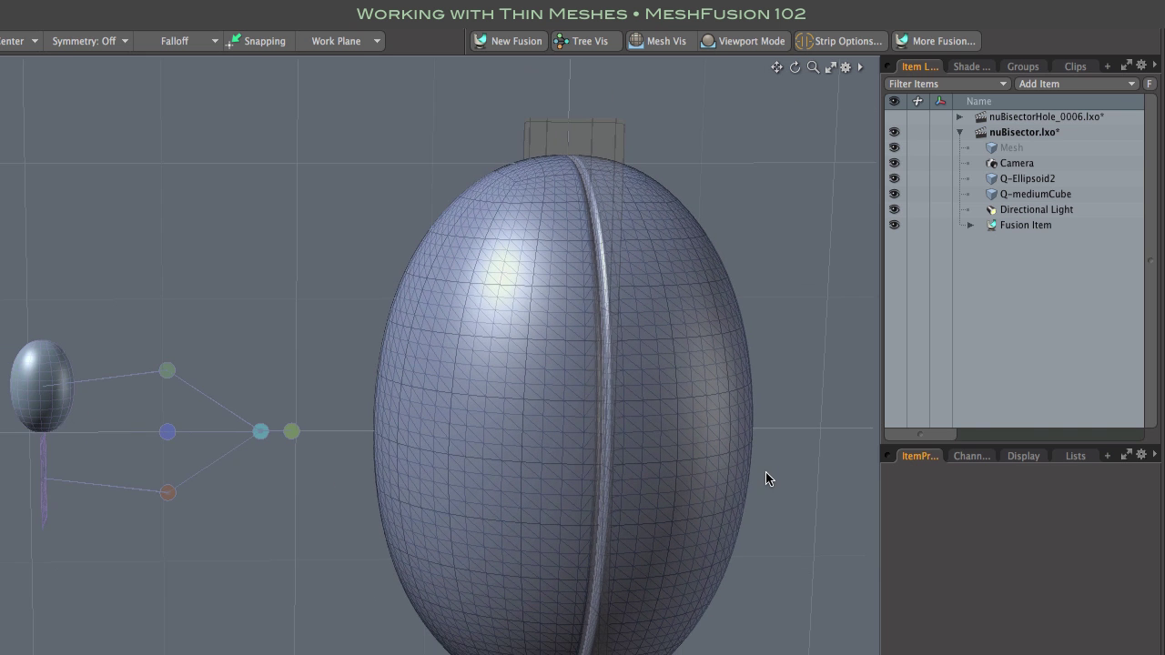
left_click(561, 125)
left_click(241, 190)
left_click(46, 521)
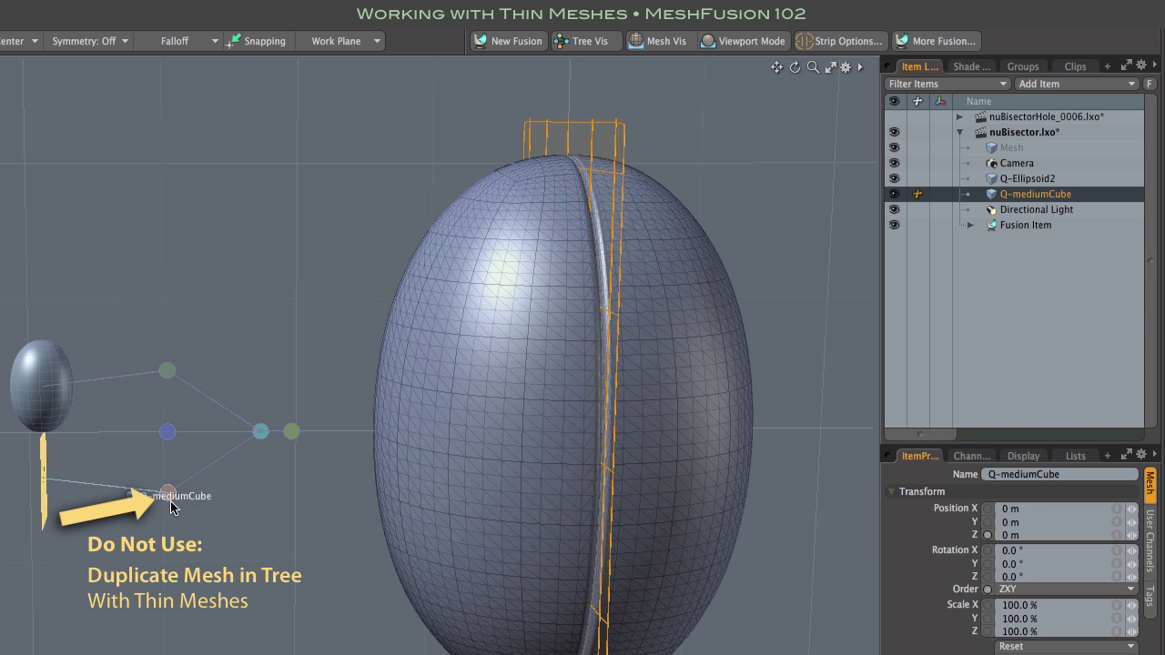
left_click(227, 569)
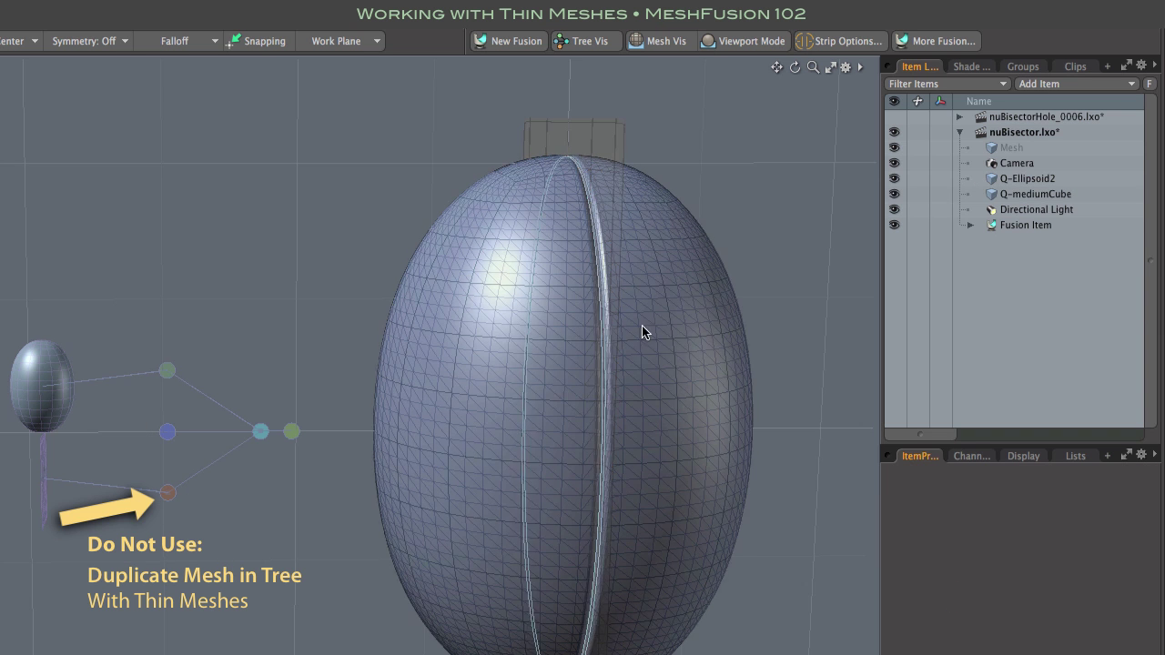
left_click(608, 144)
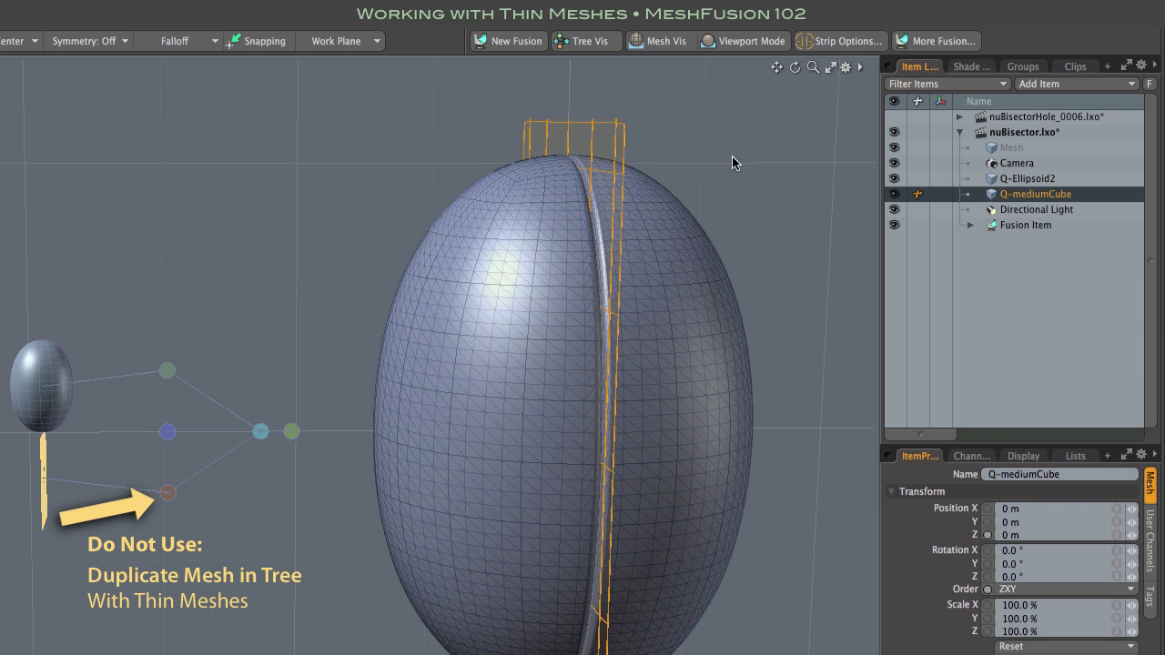
right_click(919, 194)
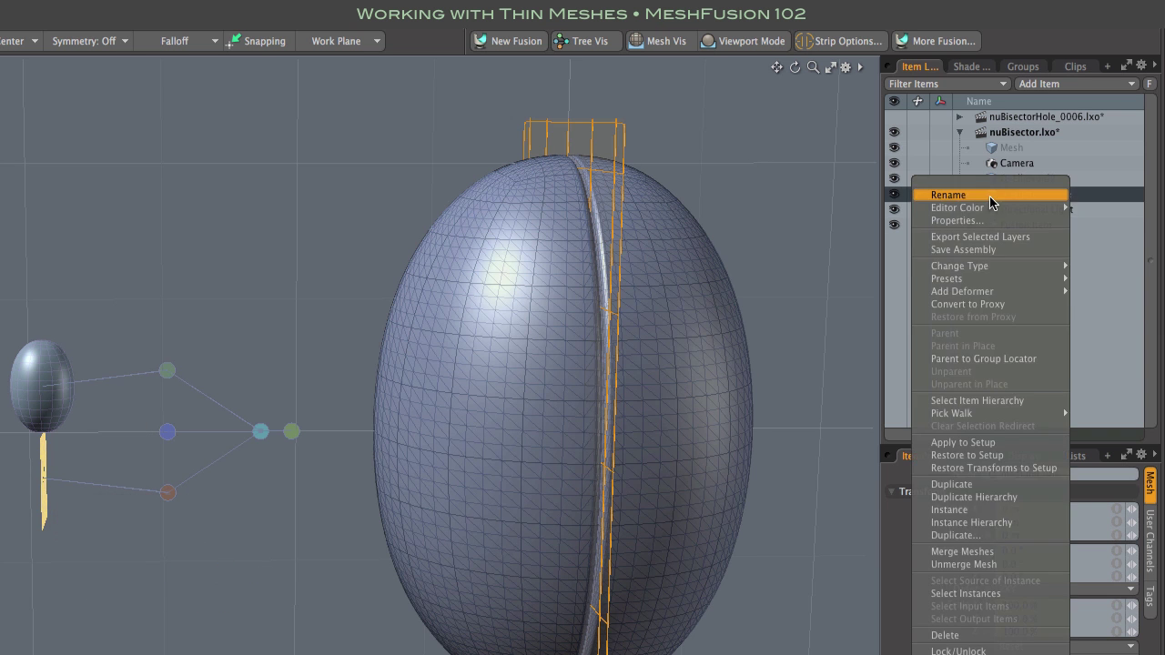
left_click(956, 484)
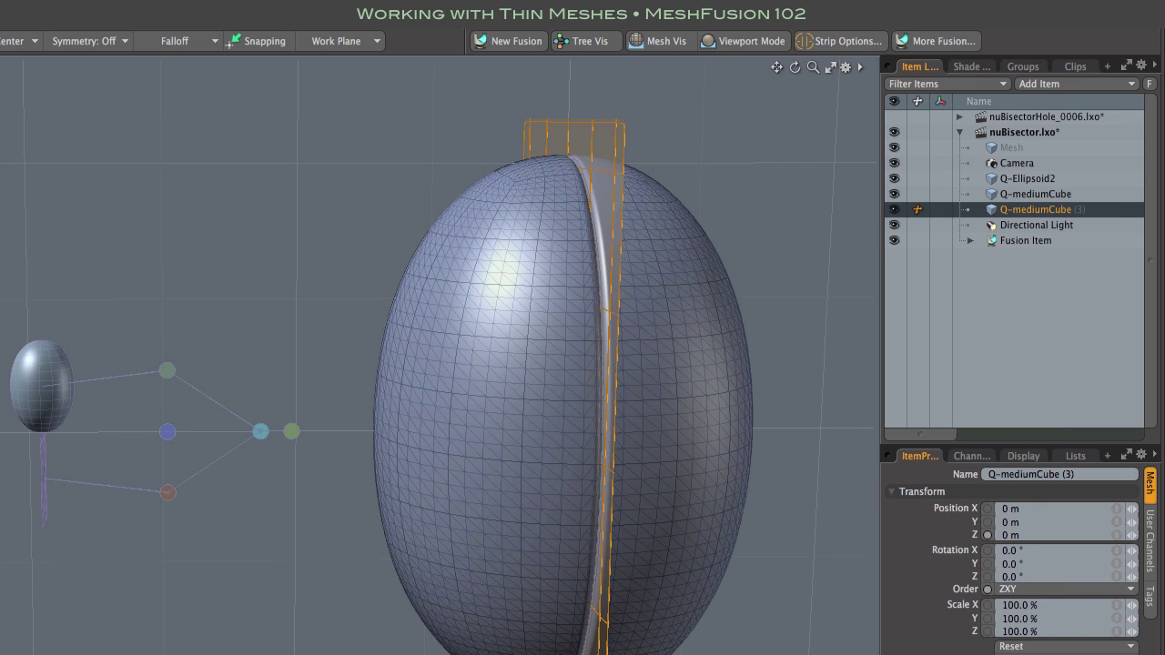
- Rotate the duplicated panel 90° about X so it lies horizontally, and add it to the fusion as a second subtractive mesh
key("e")
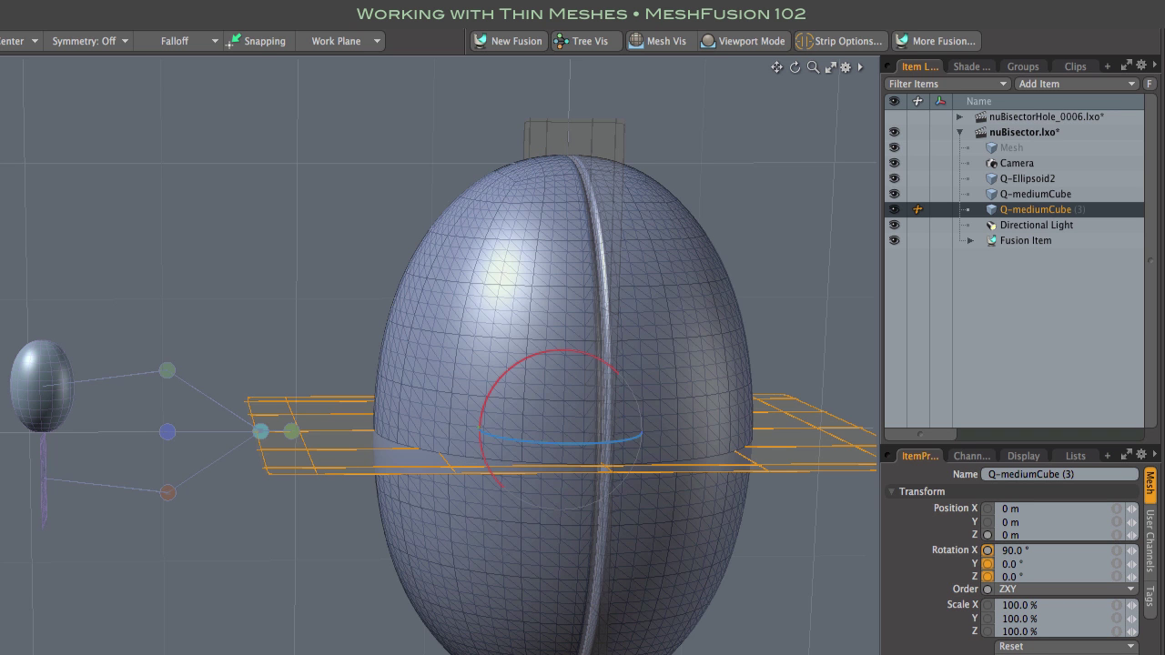
key("q")
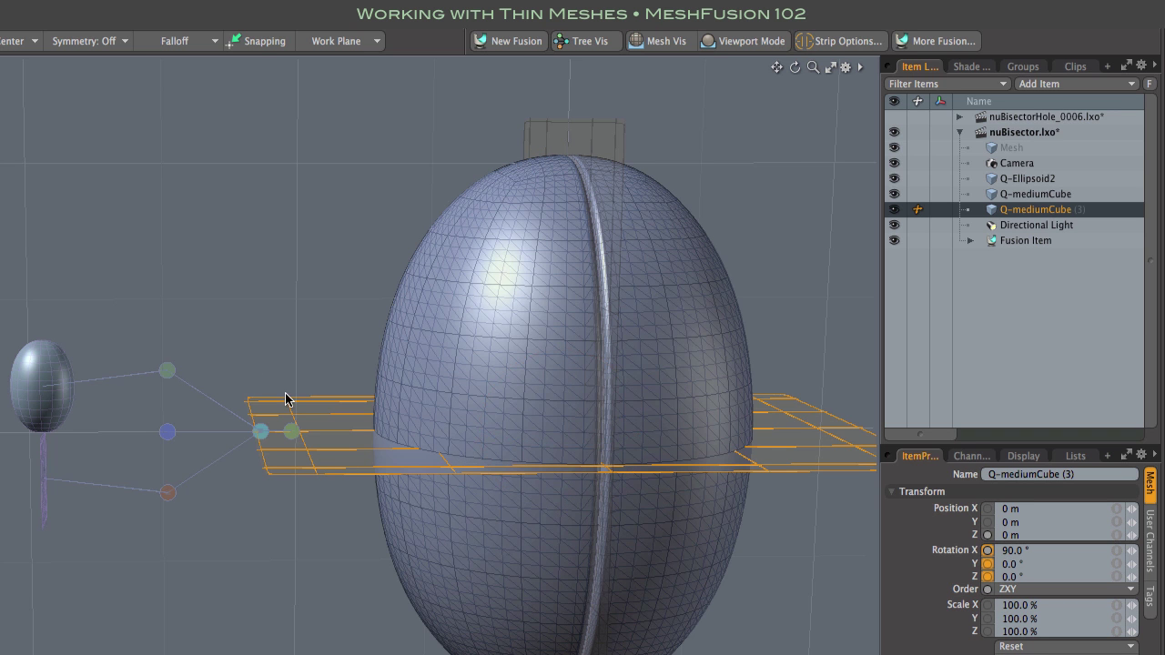
left_click_drag(295, 406, 429, 318)
left_click(419, 346)
scroll(506, 510, "up", 5)
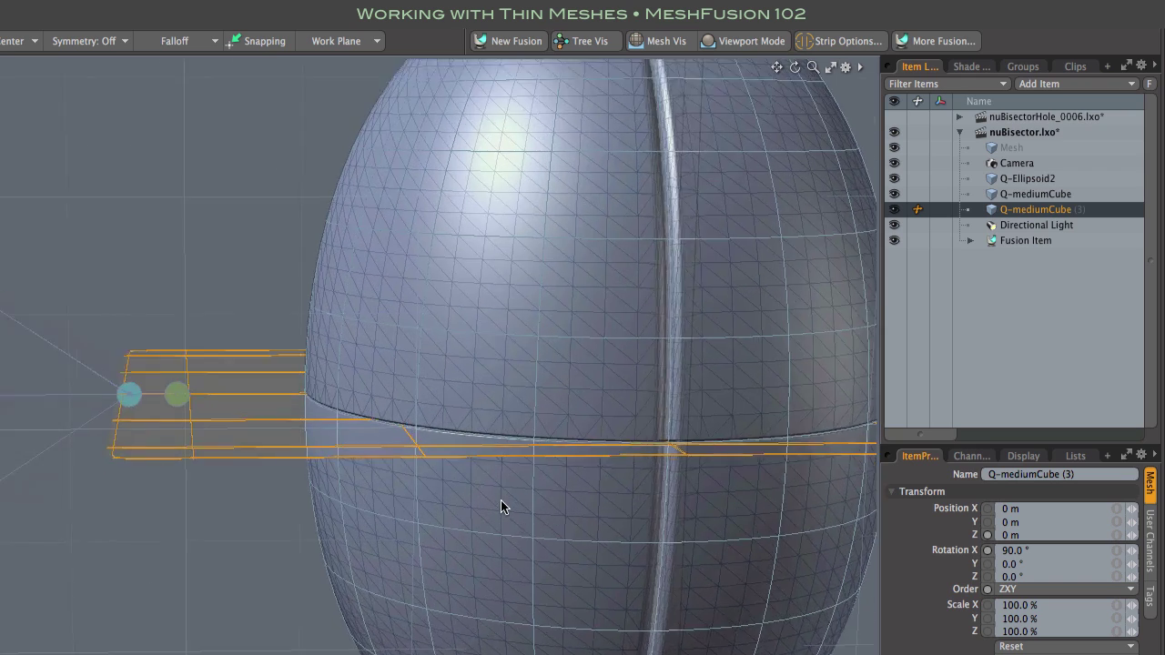
scroll(510, 432, "down", 1)
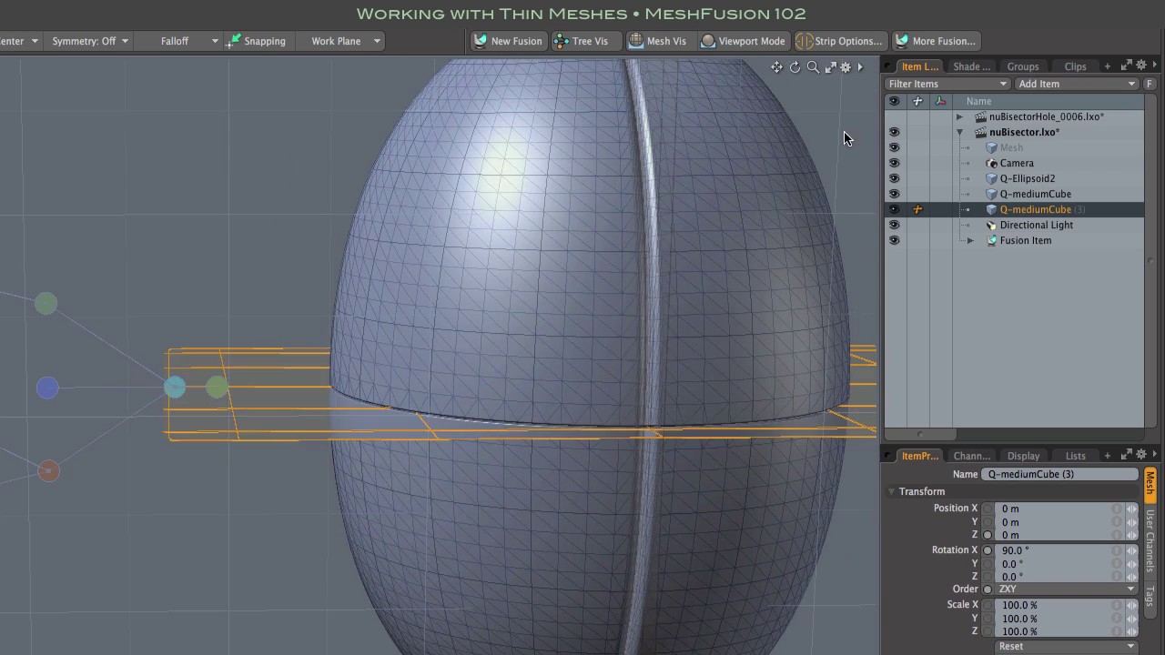
- Set the horizontal cut's fusion strip to a Strip Width of 30 % and a Strip Profile of 26 %
left_click_drag(795, 68, 769, 69)
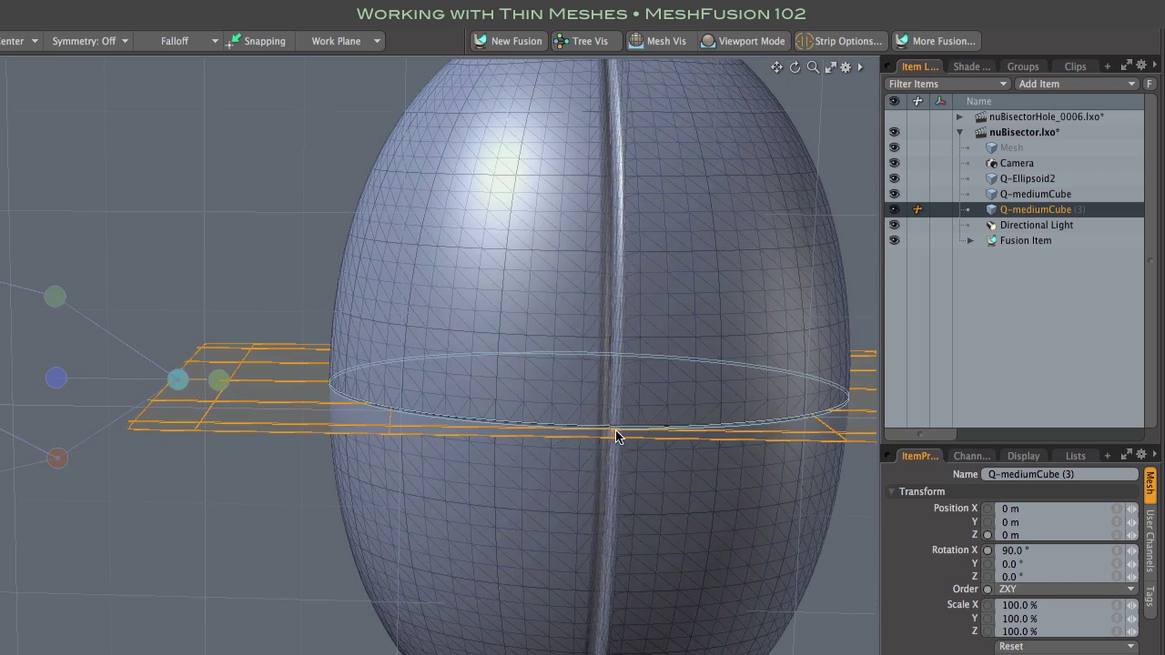
left_click(812, 419)
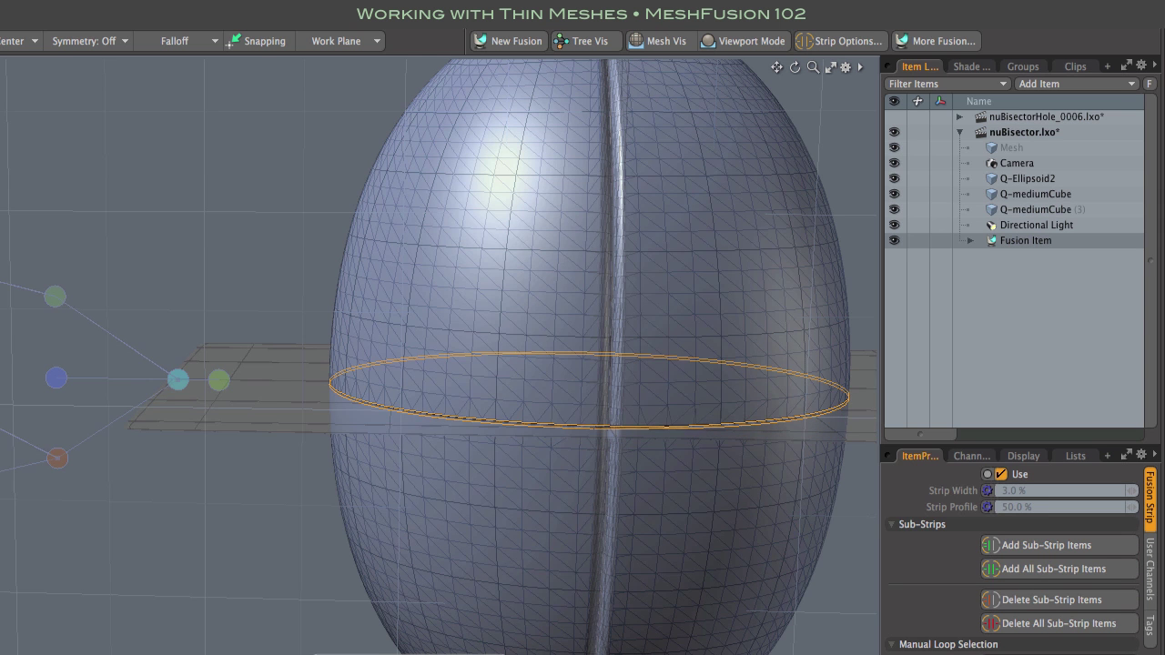
key("super+z")
scroll(631, 465, "up", 8)
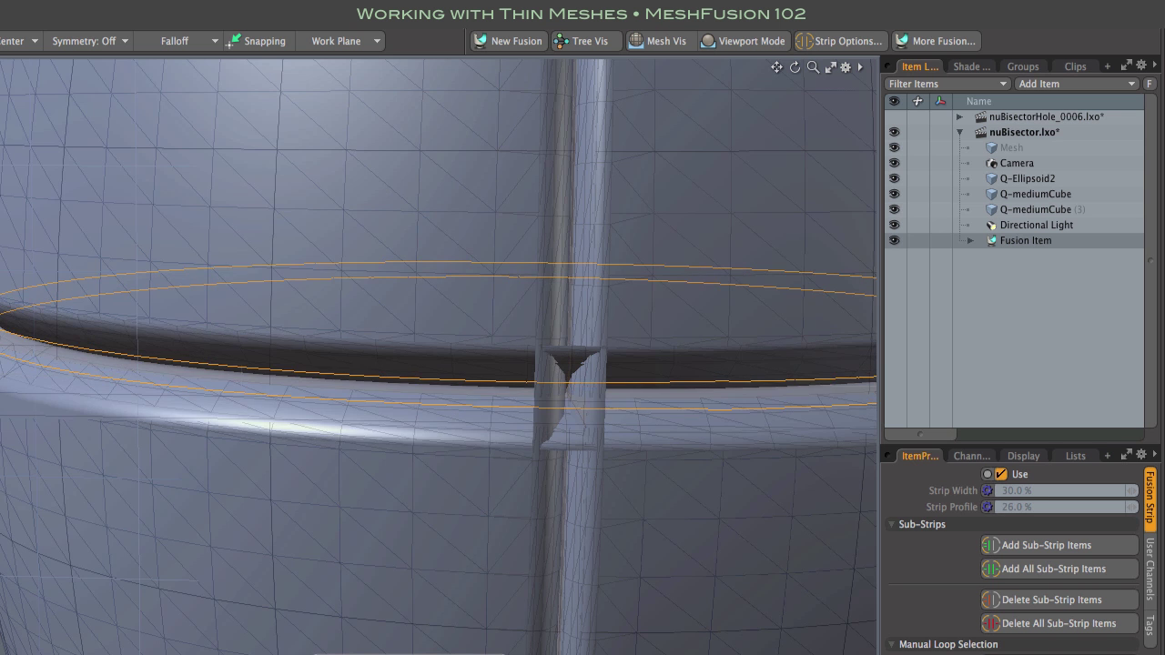
scroll(599, 489, "down", 6)
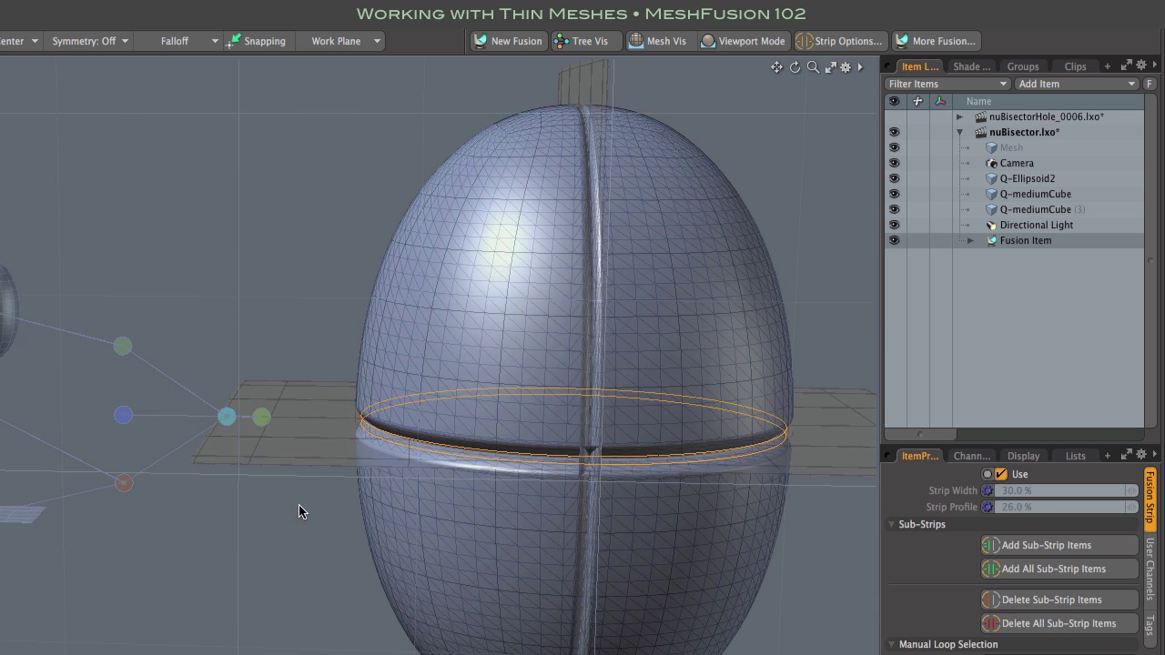
- Convert the fusion tree to a Schematic Fusion in a new schematic workspace, replacing the original Fusion Item
left_click(280, 519)
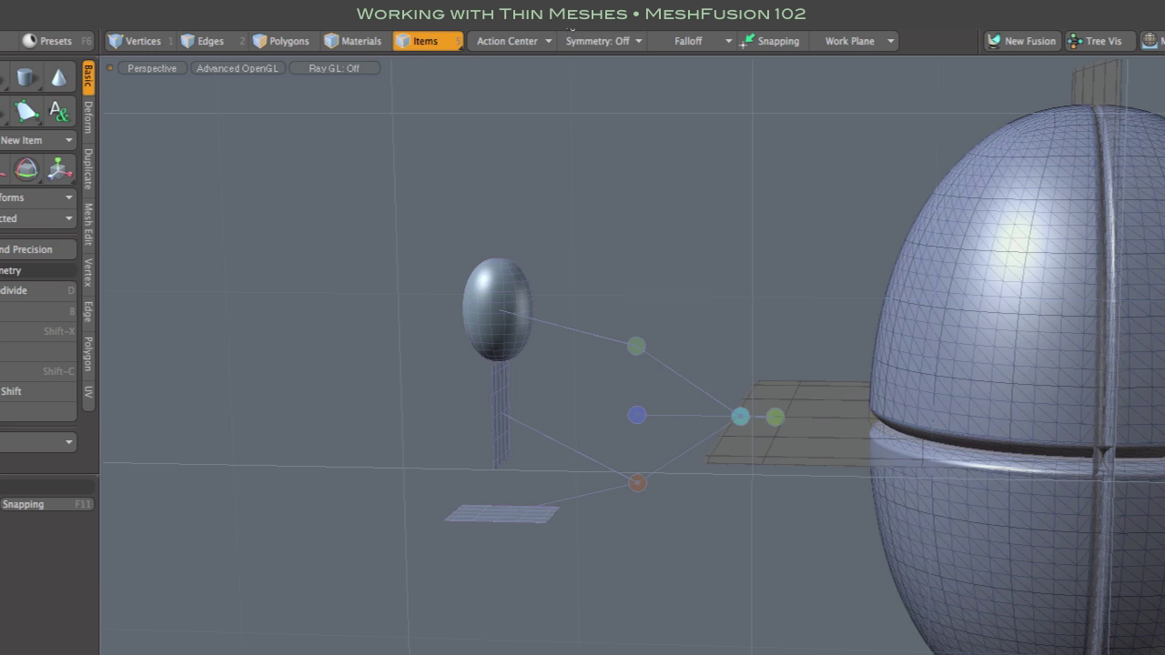
left_click(572, 32)
scroll(387, 388, "down", 2)
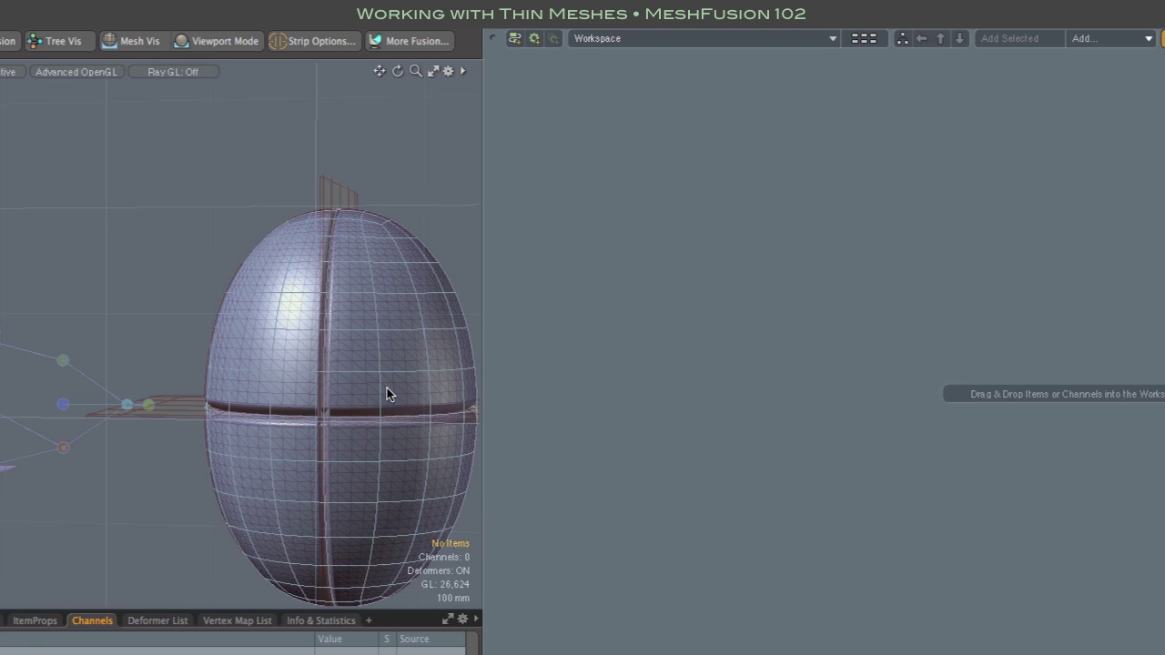
left_click(146, 405)
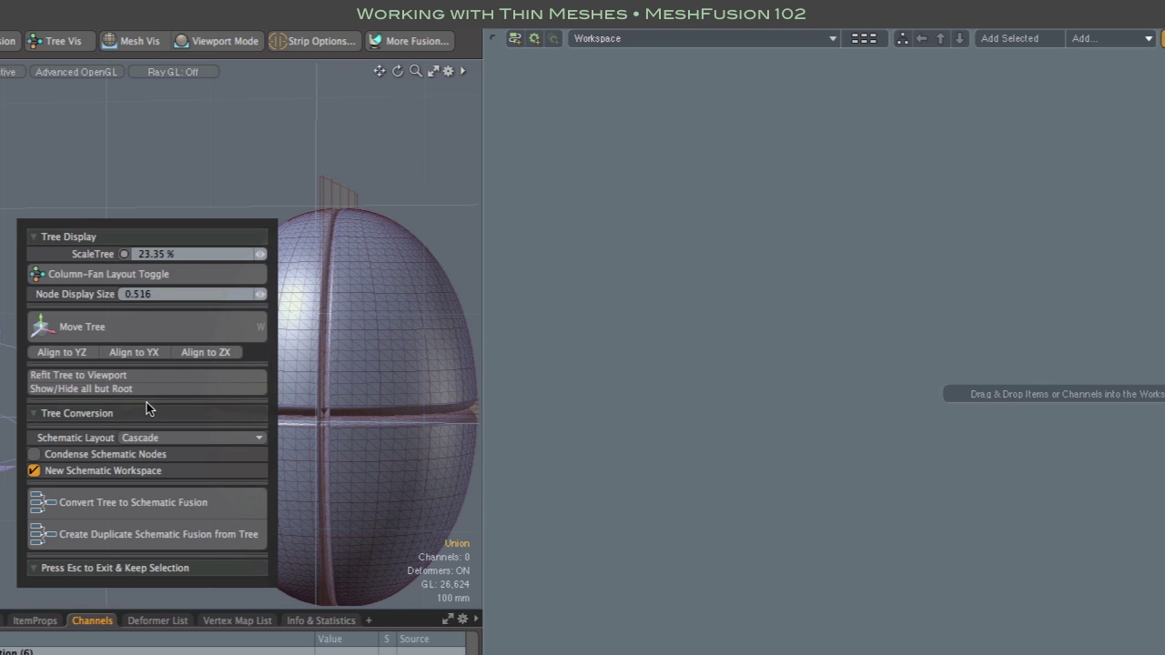
left_click(154, 512)
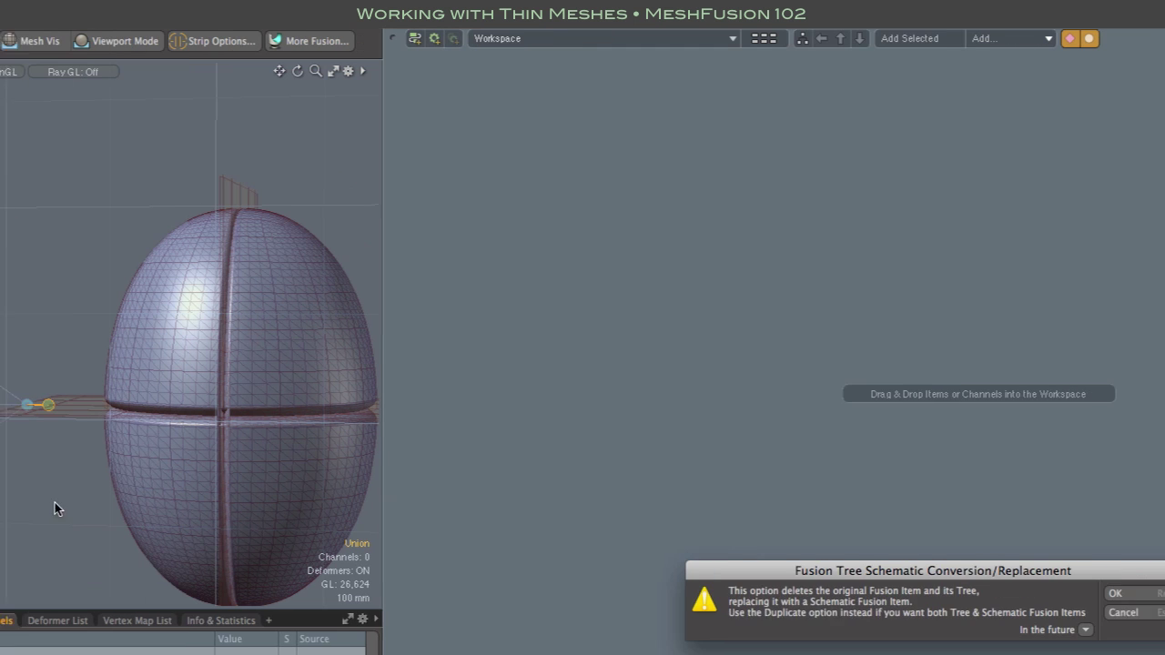
left_click(1117, 590)
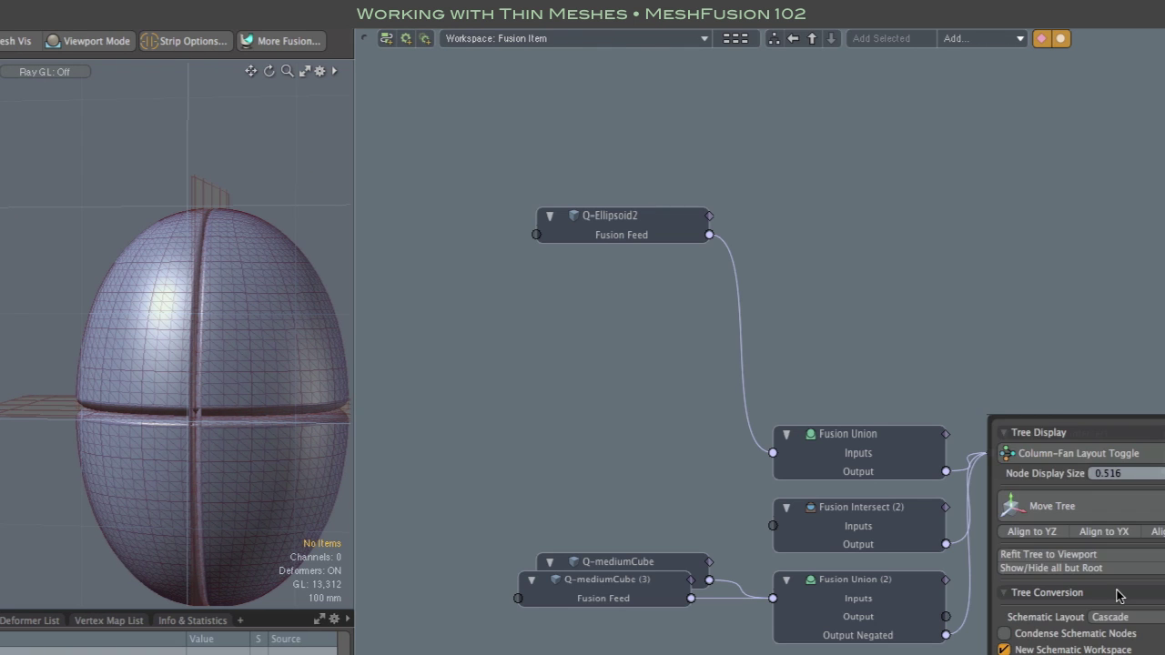
- Separate the overlapping Q-mediumCube and Q-mediumCube (3) nodes in the schematic, placing them one above the other
left_click_drag(269, 431, 164, 374, "alt+shift")
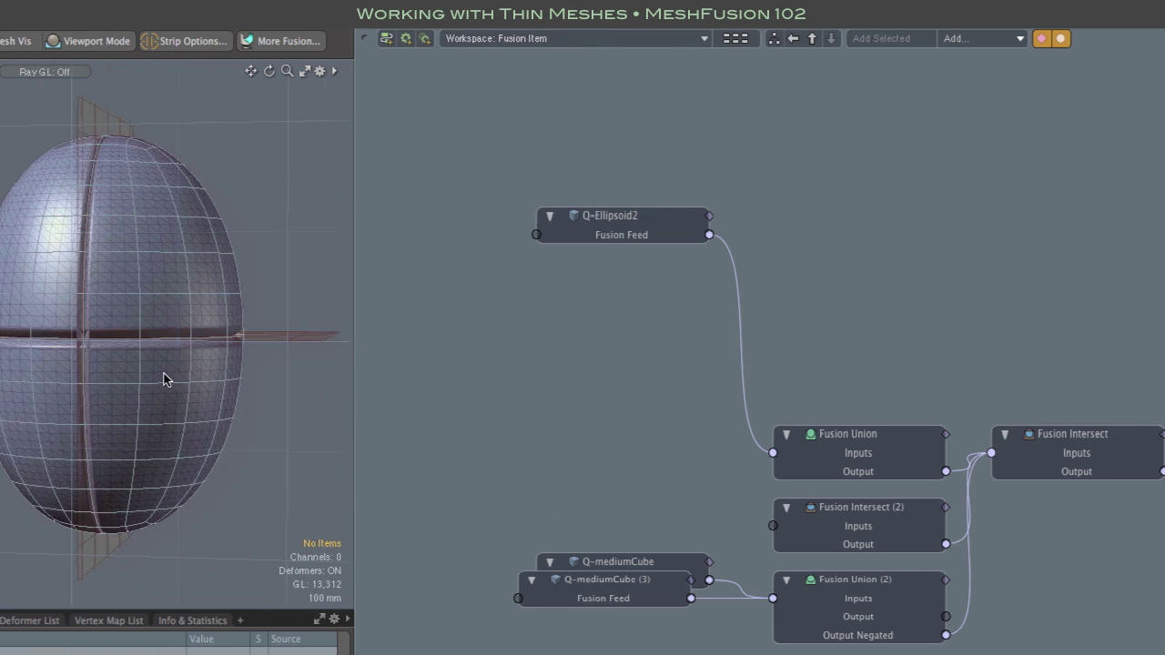
scroll(164, 375, "up", 5)
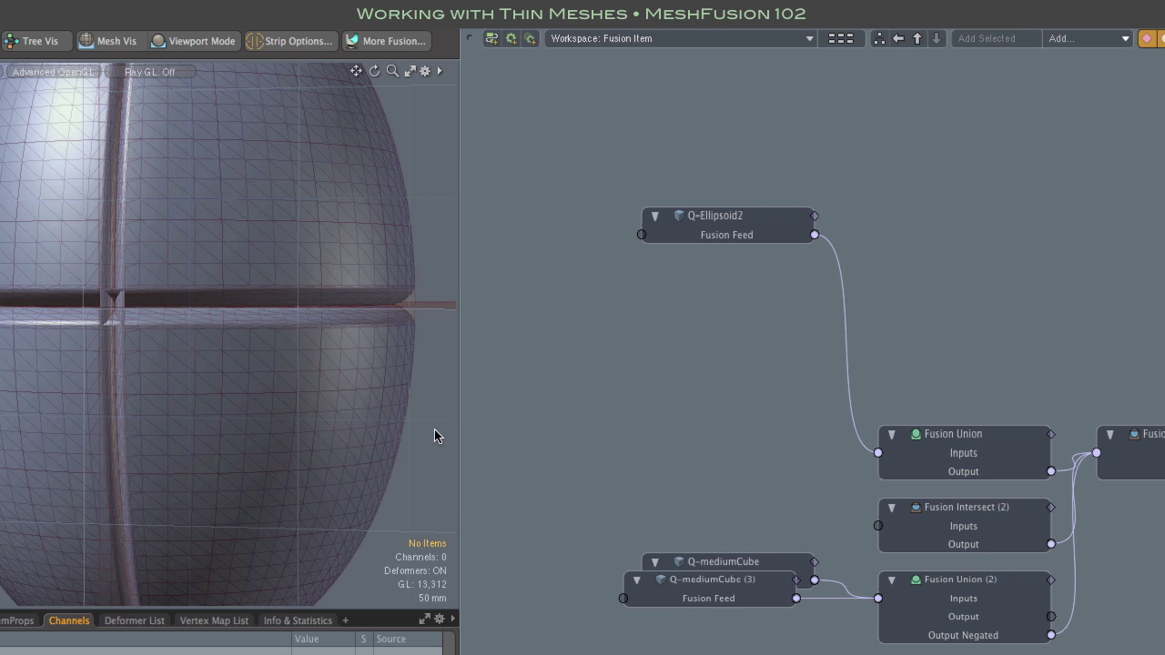
left_click_drag(764, 559, 694, 443)
left_click_drag(733, 583, 679, 506)
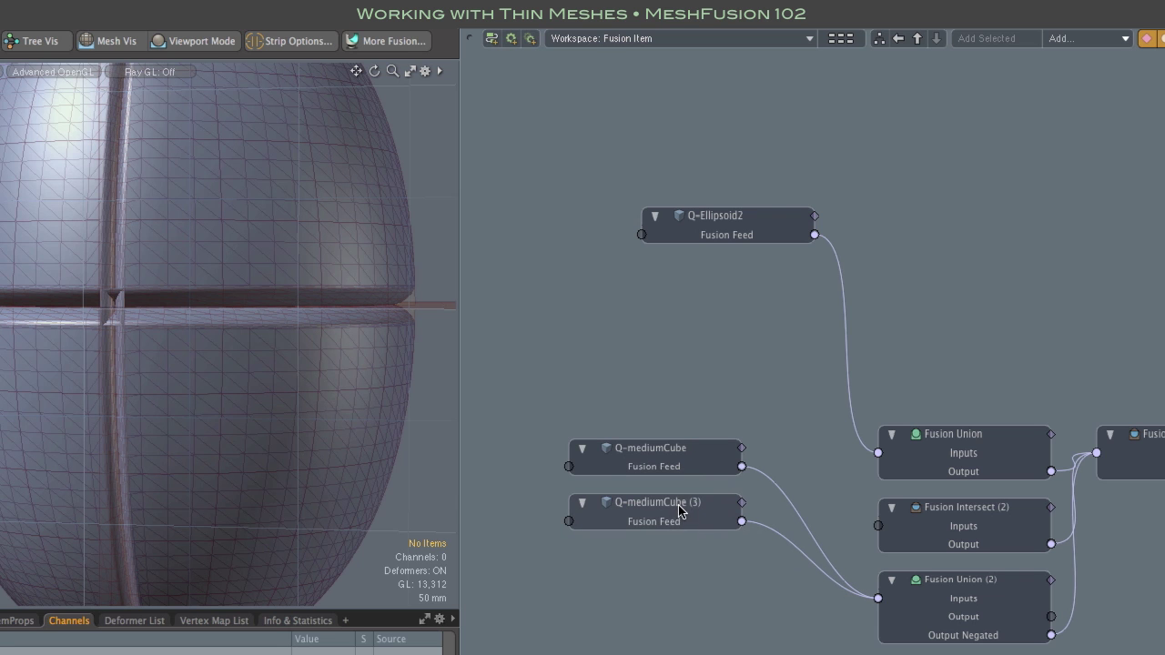
- Add the Fusion Feed Negated channel to both Q-mediumCube nodes and disconnect their Fusion Feed links from the union node
left_click(662, 460)
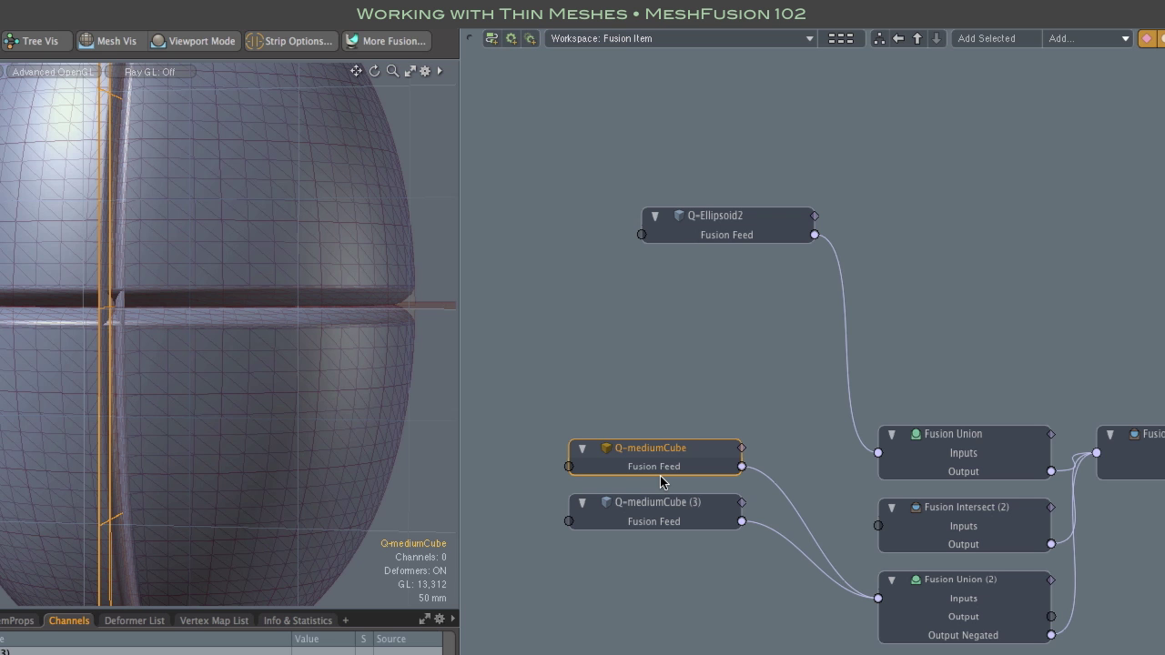
left_click(663, 510)
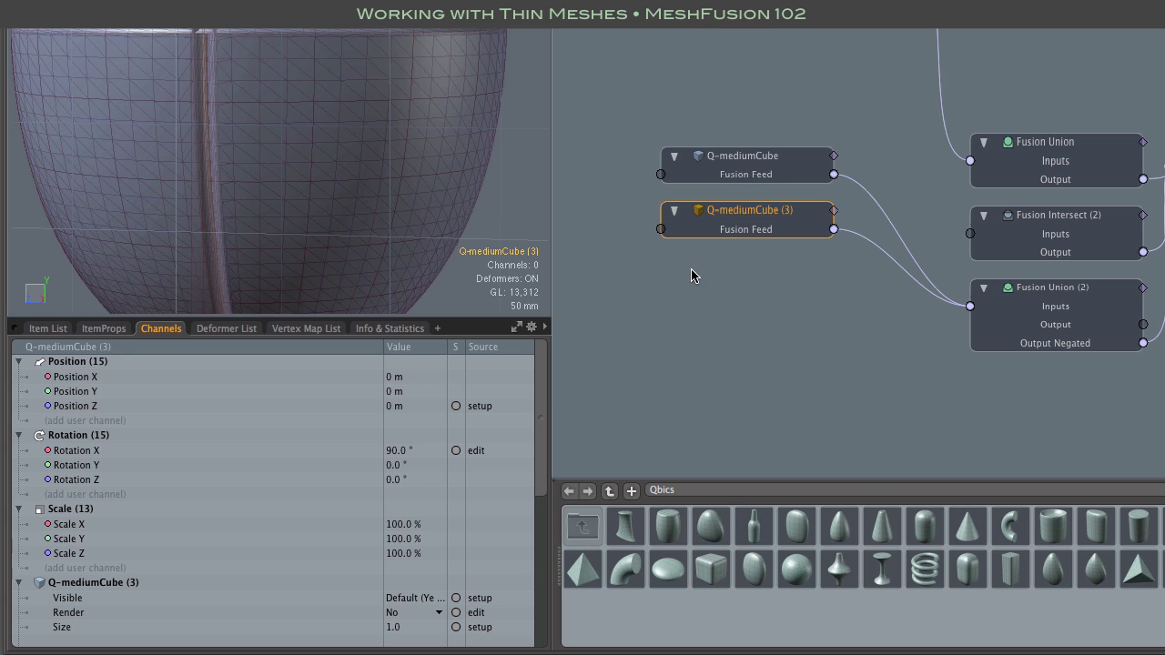
scroll(190, 434, "down", 5)
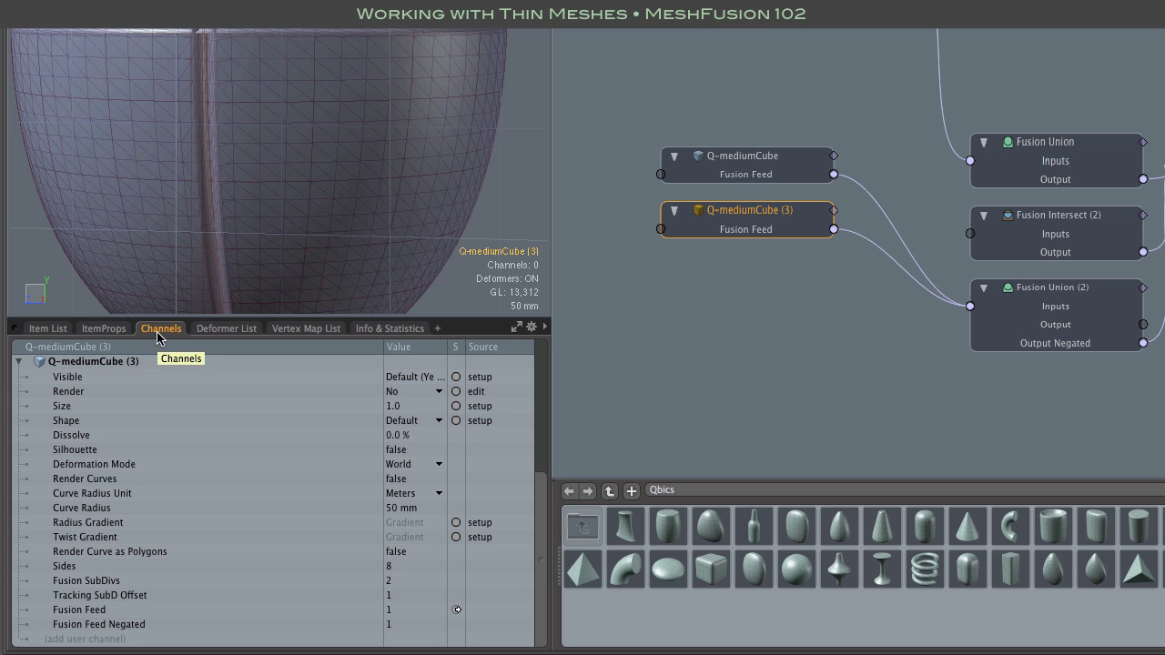
left_click(161, 624)
left_click_drag(161, 625, 713, 388)
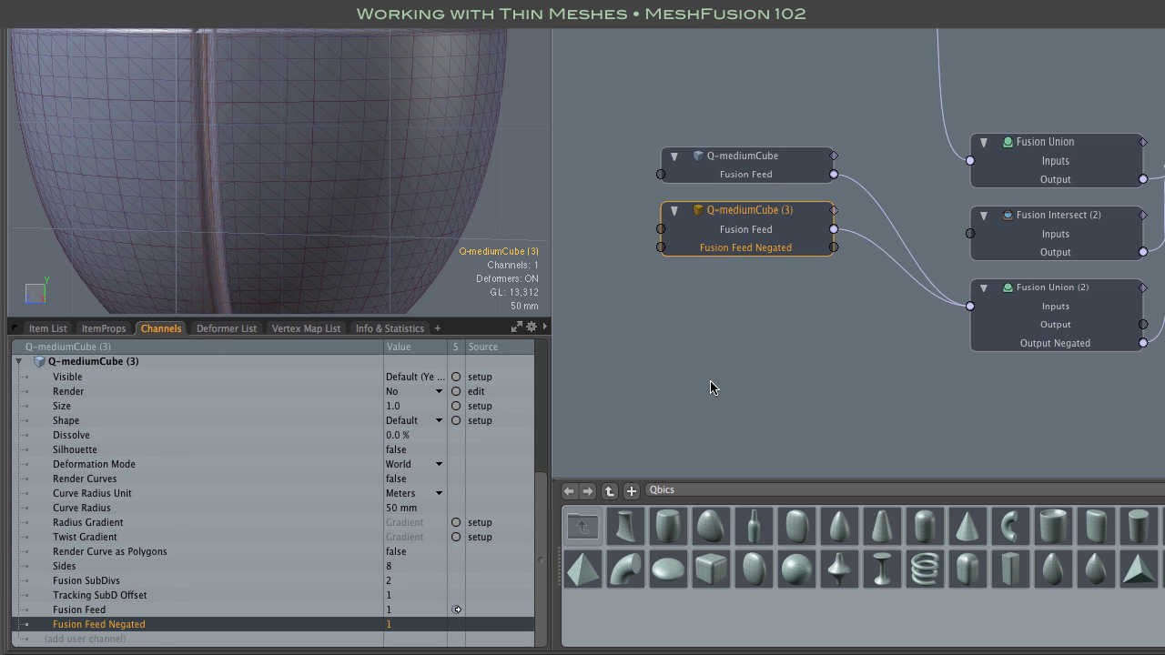
left_click(722, 165)
left_click_drag(91, 624, 752, 137)
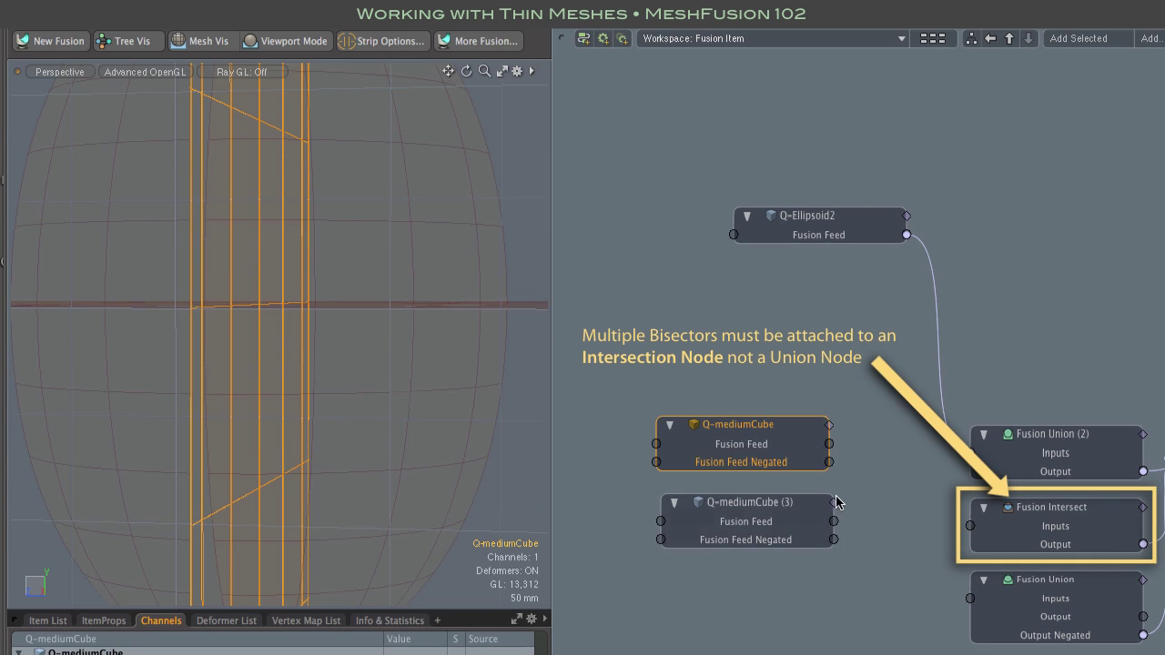
- Connect the Fusion Feed Negated outputs of both Q-mediumCube nodes to the Inputs of the middle Fusion Intersect node
left_click_drag(830, 464, 971, 525)
left_click_drag(359, 321, 395, 320, "alt+shift")
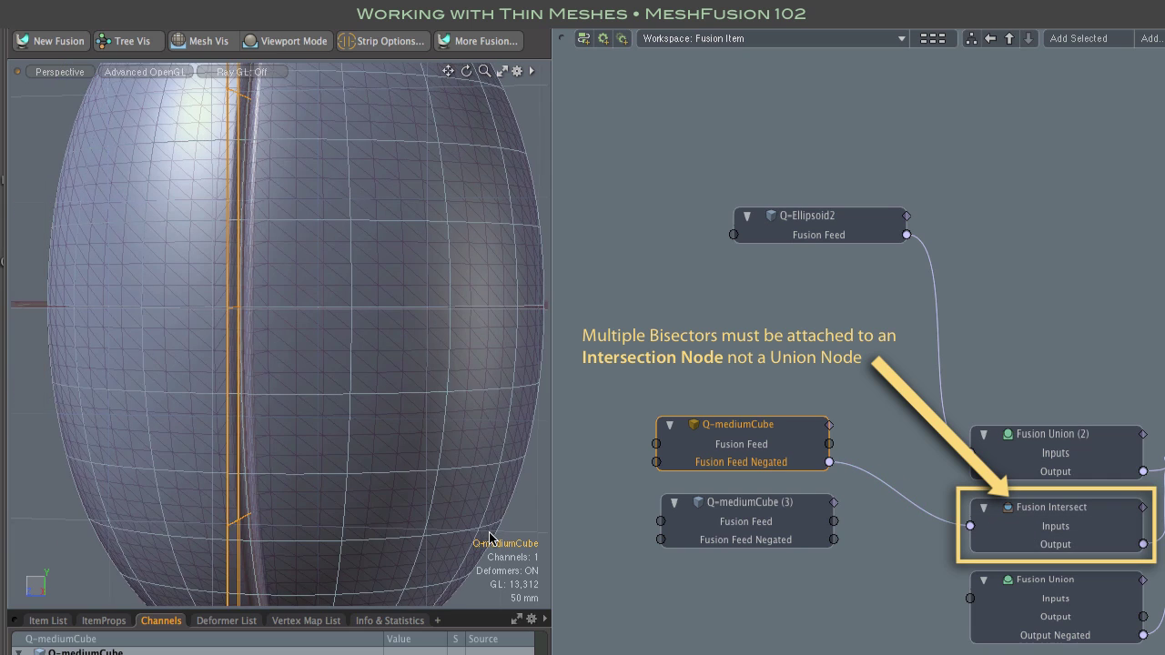
left_click_drag(287, 427, 452, 446, "alt")
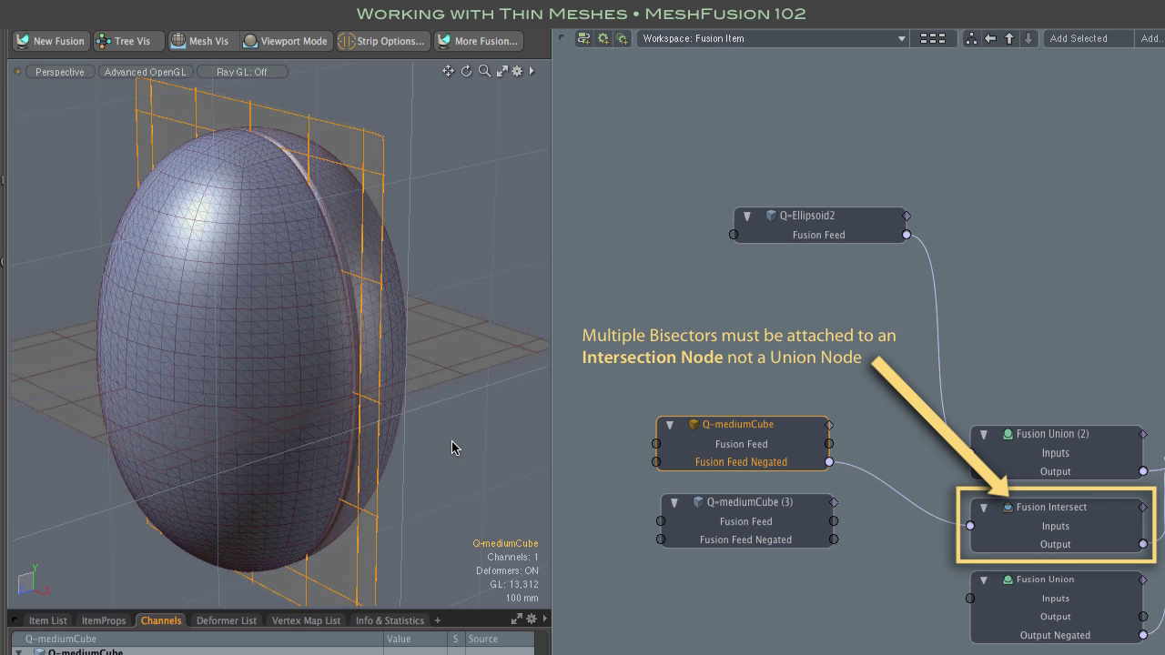
left_click(781, 546)
left_click_drag(834, 540, 1043, 532)
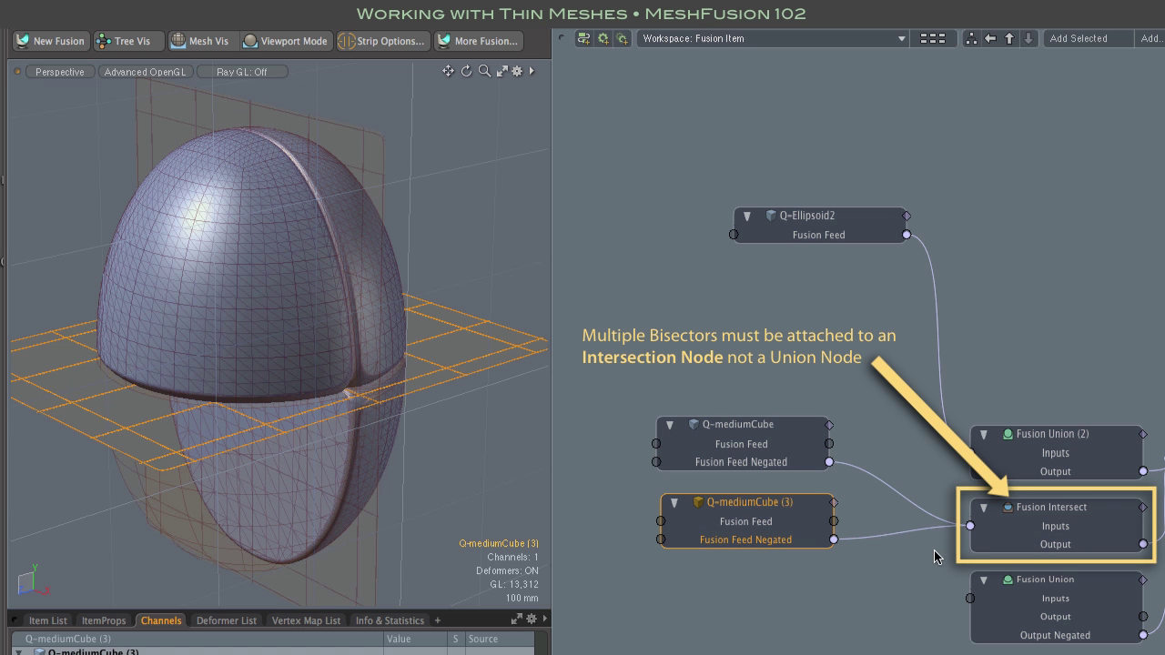
- Set the Q-Ellipsoid2 mesh's Tracking SubD Offset to 0 and its Fusion SubDivs to 3
left_click_drag(458, 470, 397, 413, "alt")
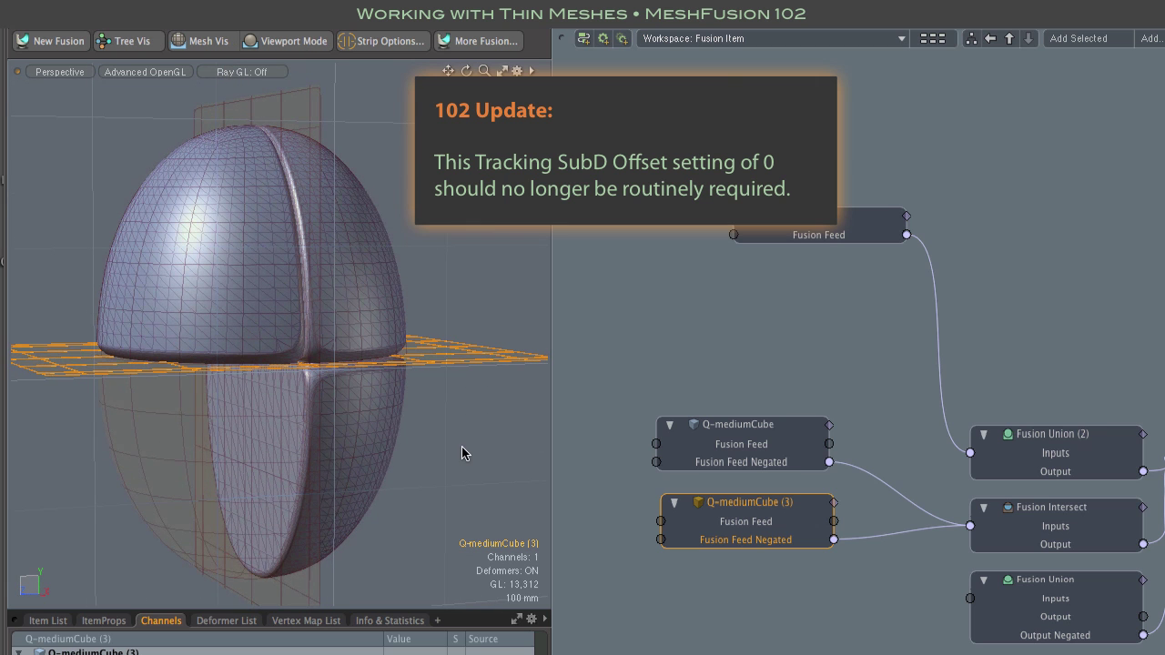
scroll(294, 364, "up", 5)
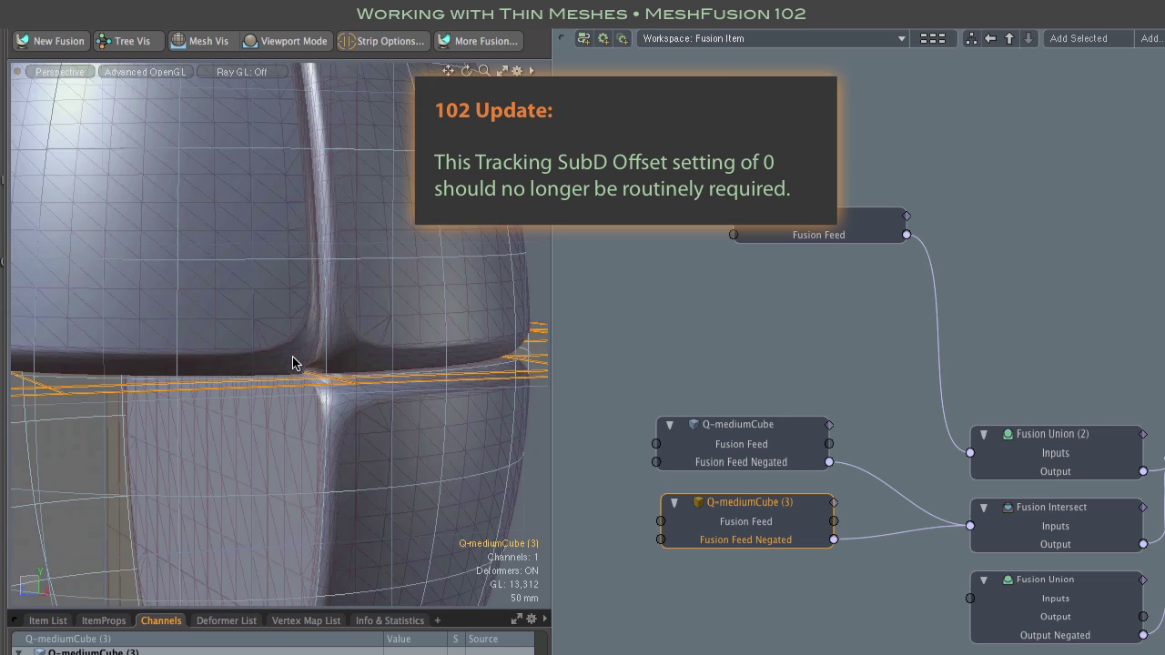
scroll(294, 364, "down", 5)
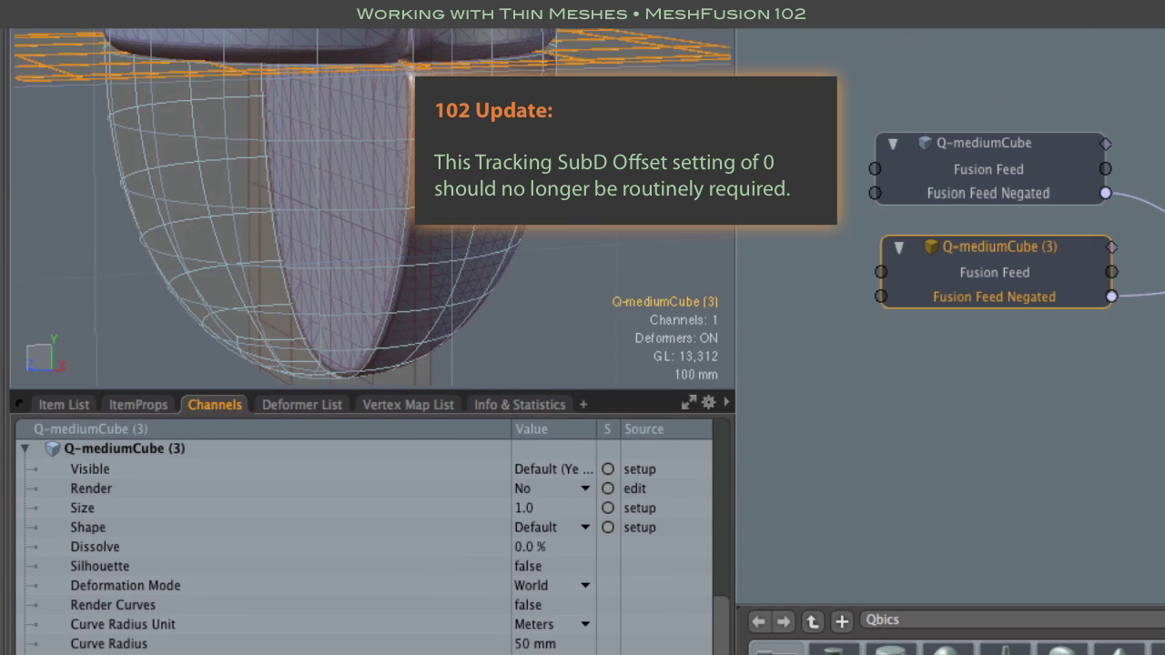
left_click(382, 457)
left_click(45, 406)
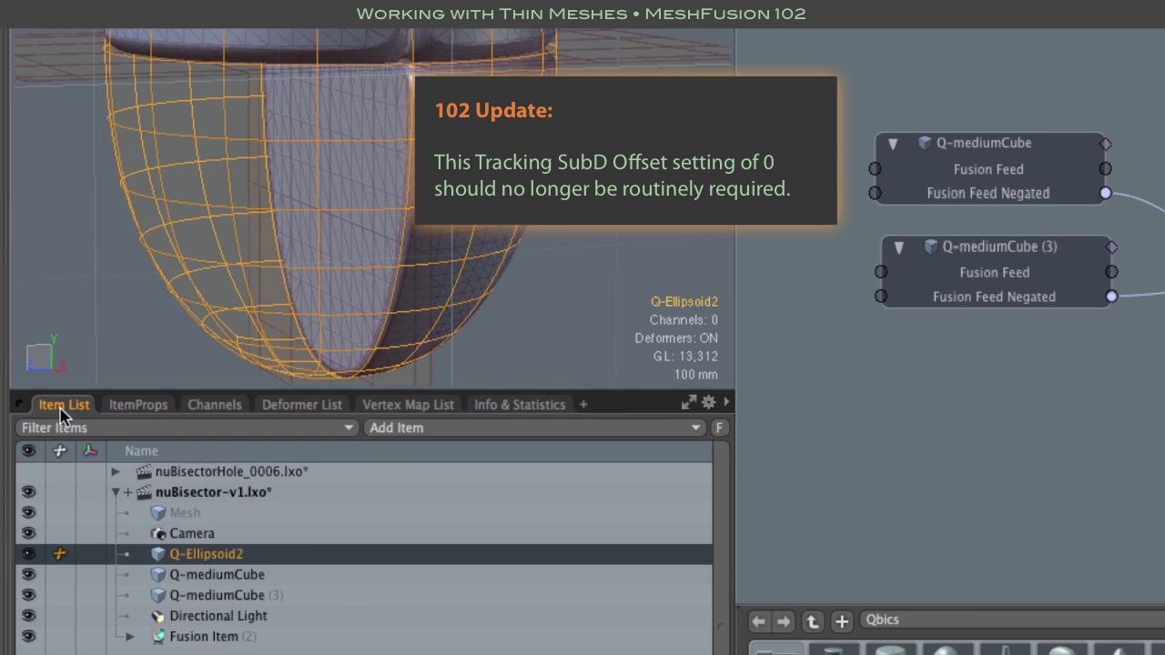
left_click(118, 406)
left_click(720, 519)
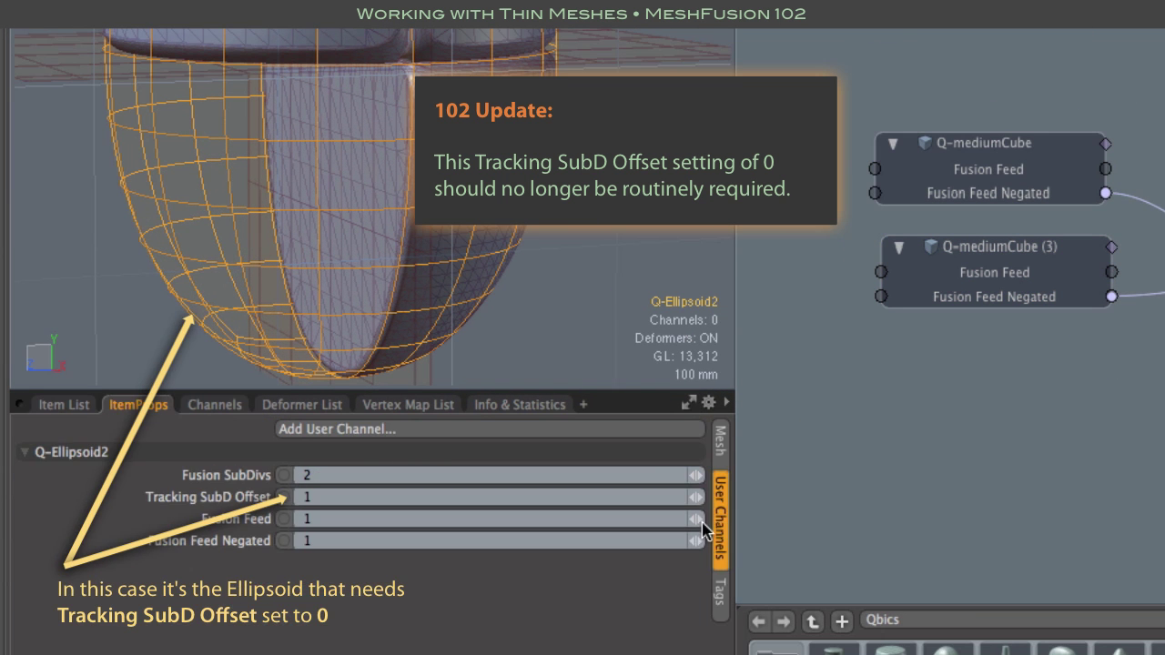
left_click(692, 498)
left_click(205, 500)
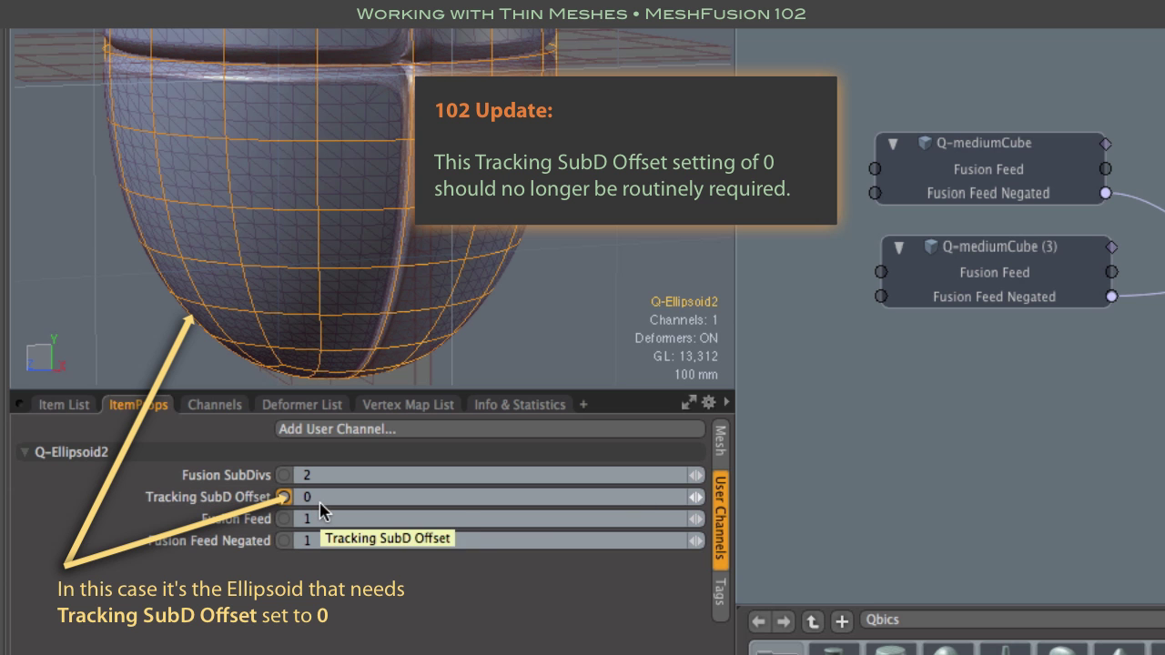
left_click(697, 475)
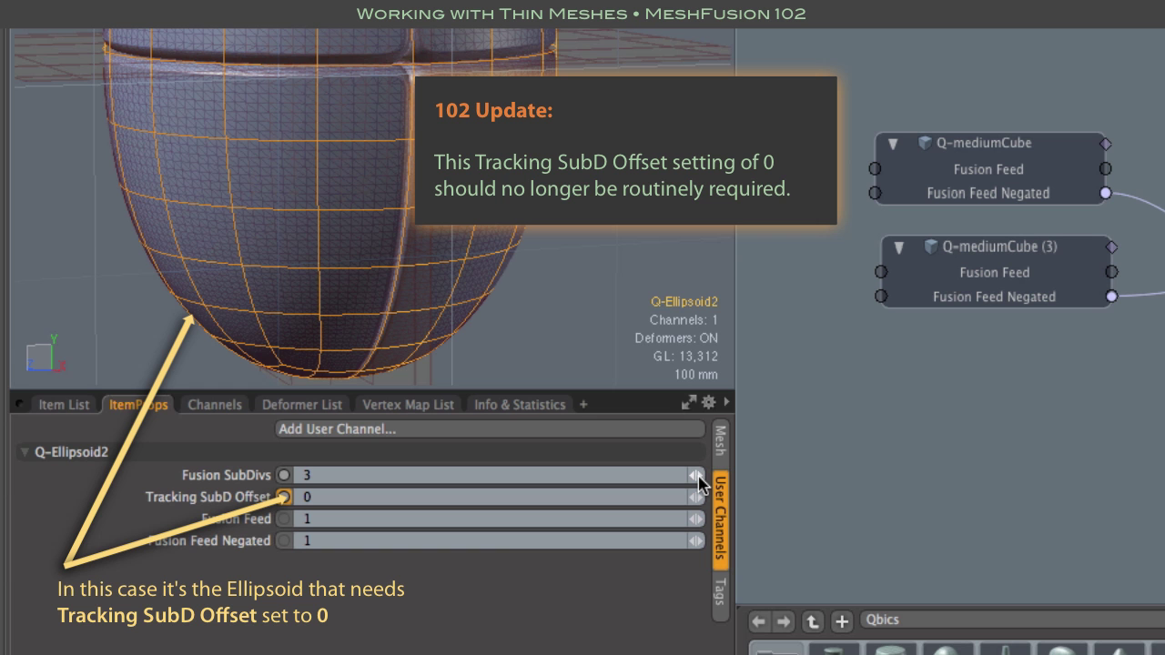
- Lower the Tracking SubD Offset of Q-mediumCube (3) and Q-mediumCube, and inspect the strips where the two meshes cross
left_click(626, 37)
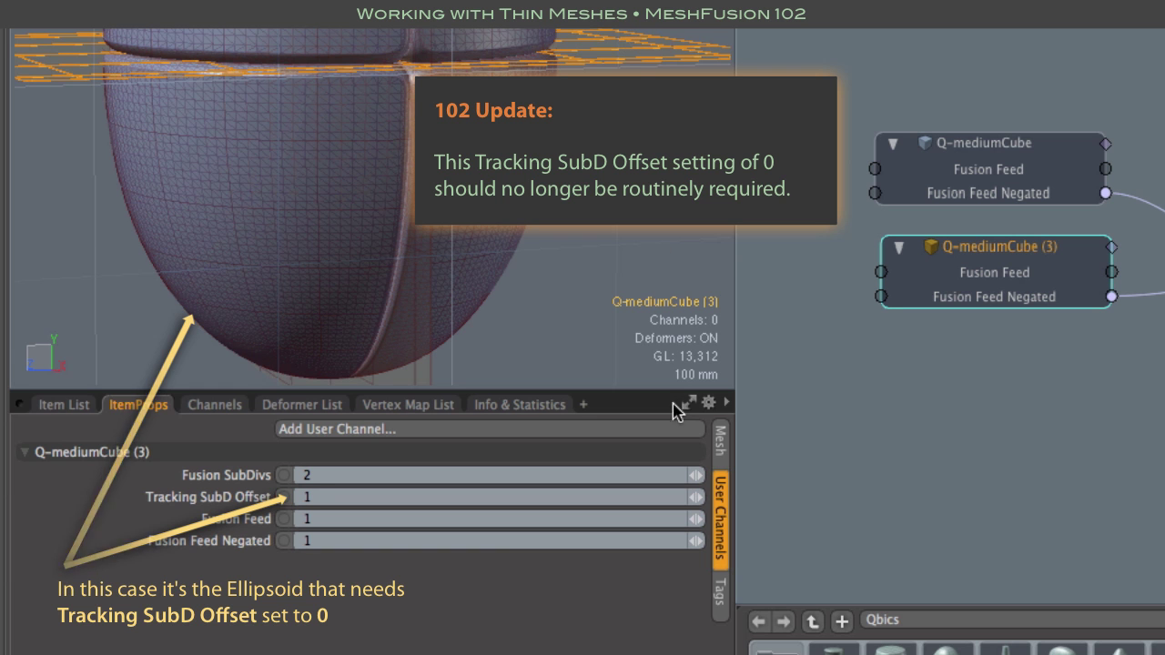
left_click(693, 498)
left_click(431, 353)
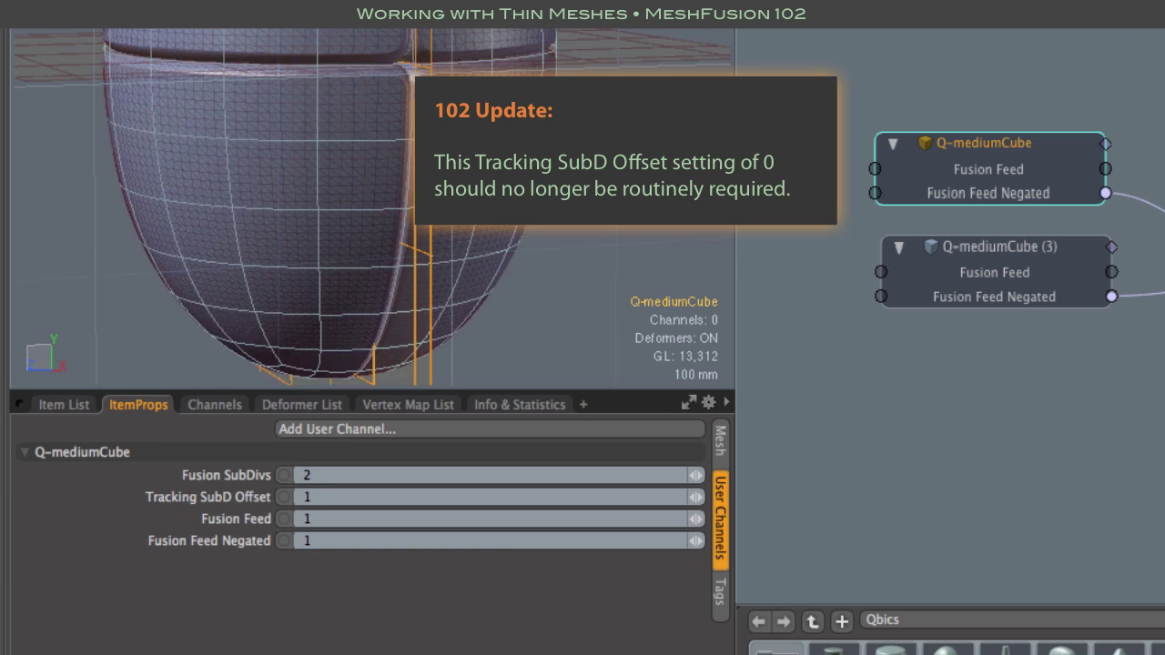
left_click(692, 498)
left_click(576, 276)
scroll(404, 89, "up", 10)
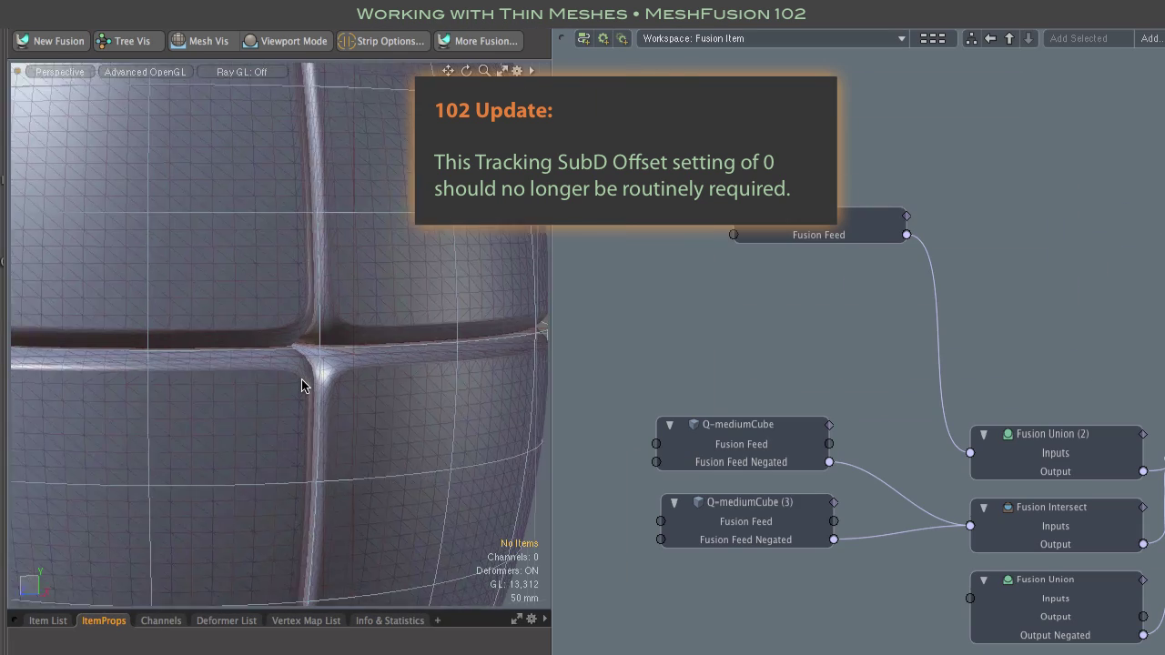
left_click_drag(419, 184, 526, 398, "alt")
scroll(432, 235, "down", 10)
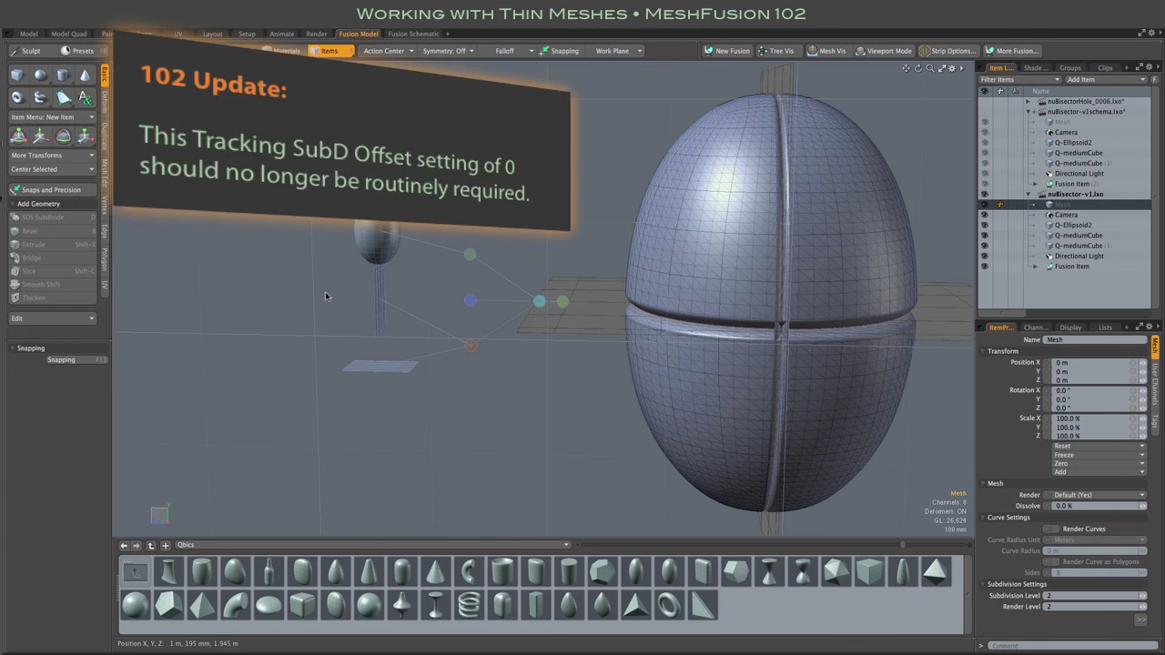
- In the nuBisector-v1 scene's 3D fusion tree, reattach the vertical and horizontal thin meshes from the orange node to the blue intersection node
left_click(383, 289)
left_click_drag(473, 297, 472, 298)
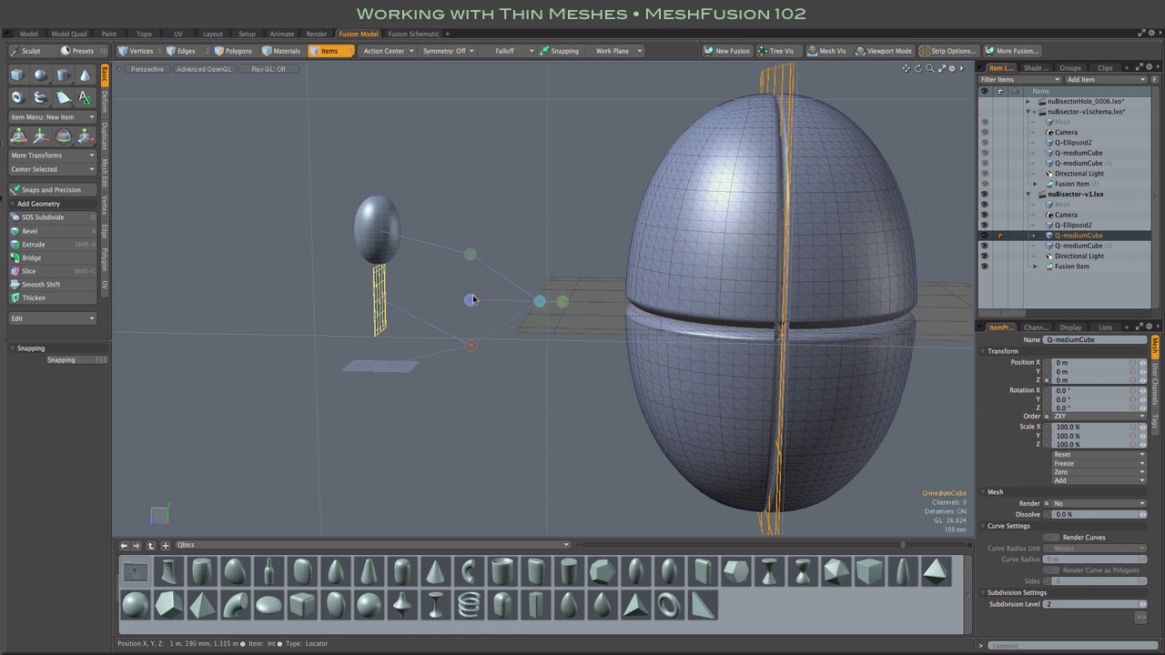
left_click(410, 369)
left_click_drag(456, 340, 471, 303)
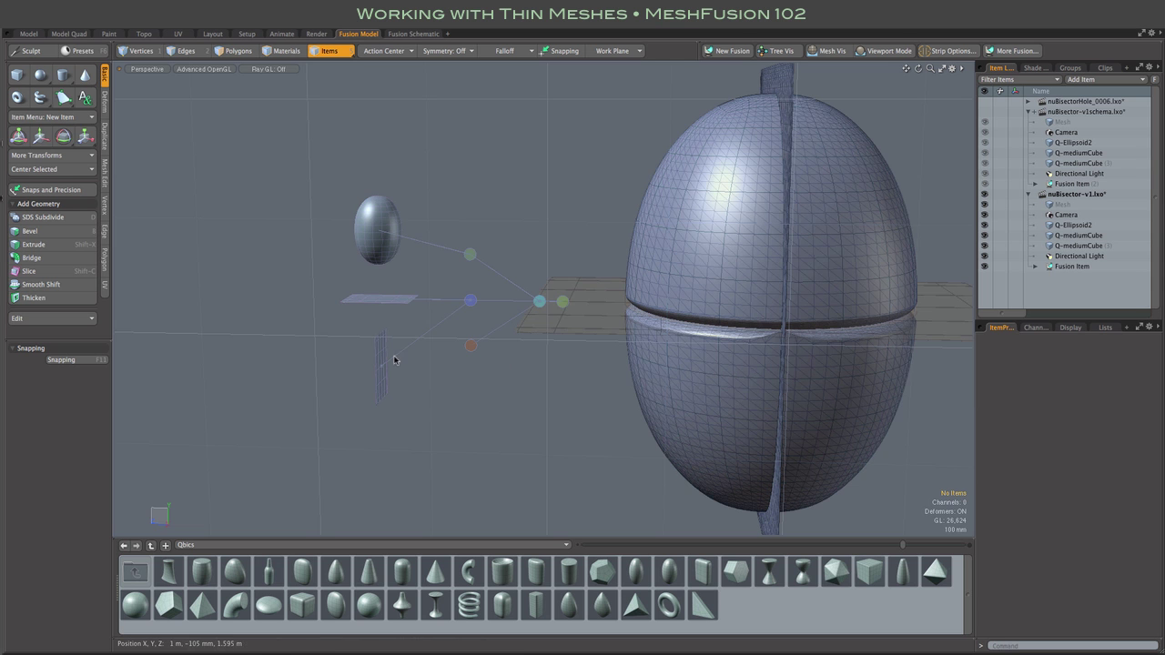
- Flip all polygons of the horizontal thin mesh, Q-mediumCube (3)
left_click(392, 304)
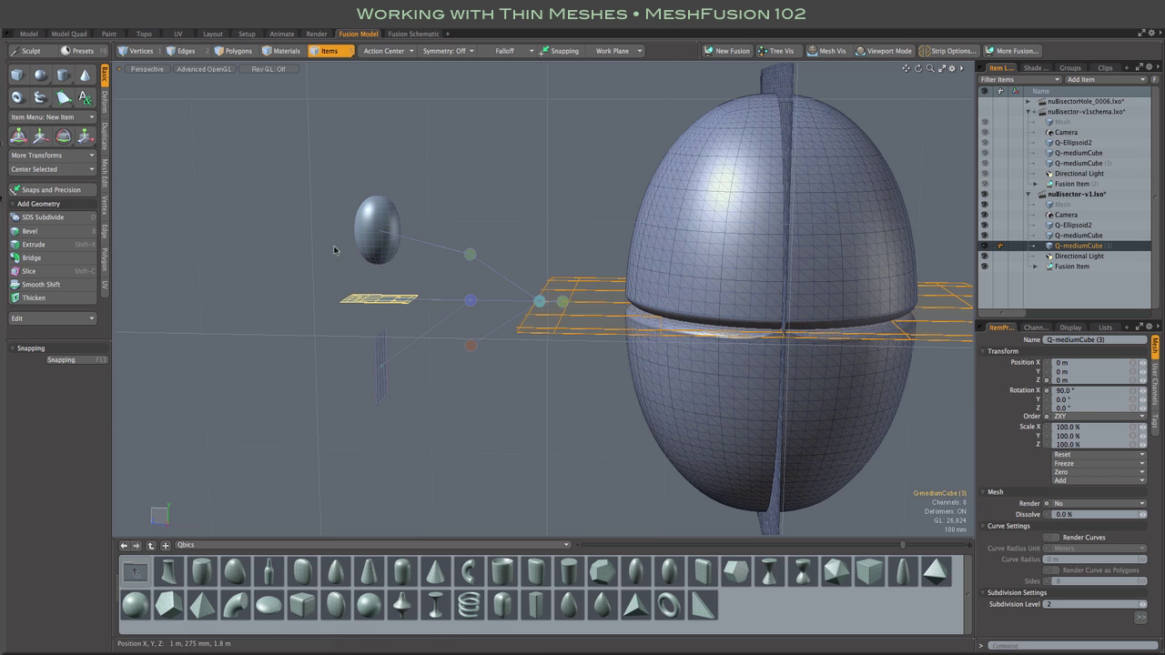
left_click(236, 52)
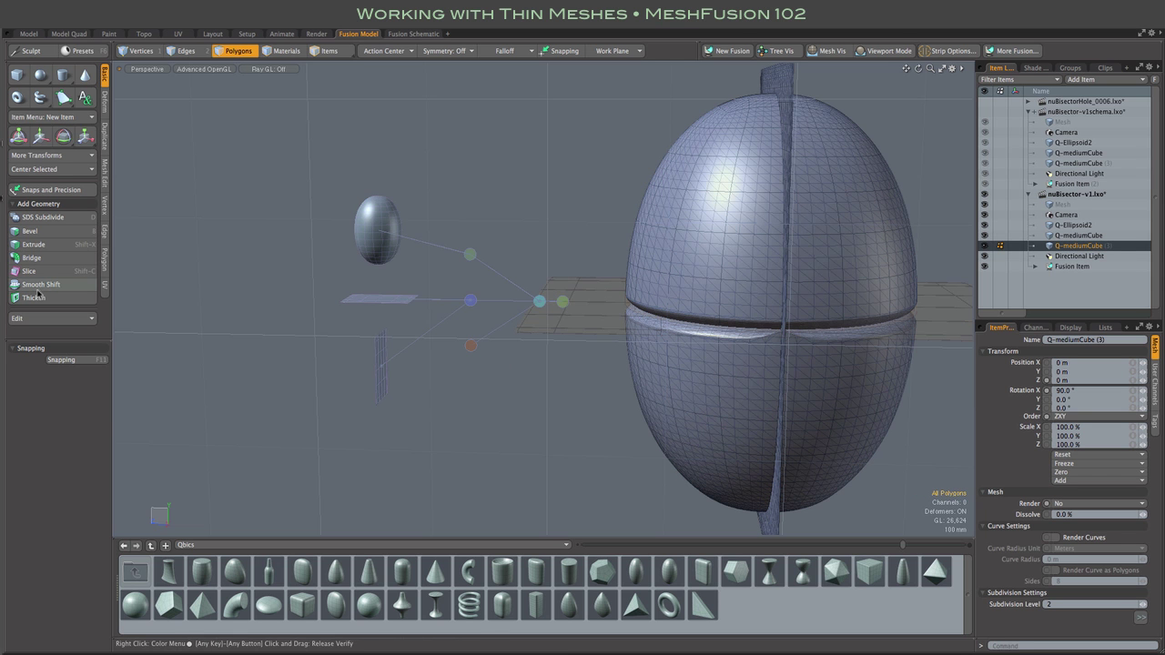
left_click(171, 266)
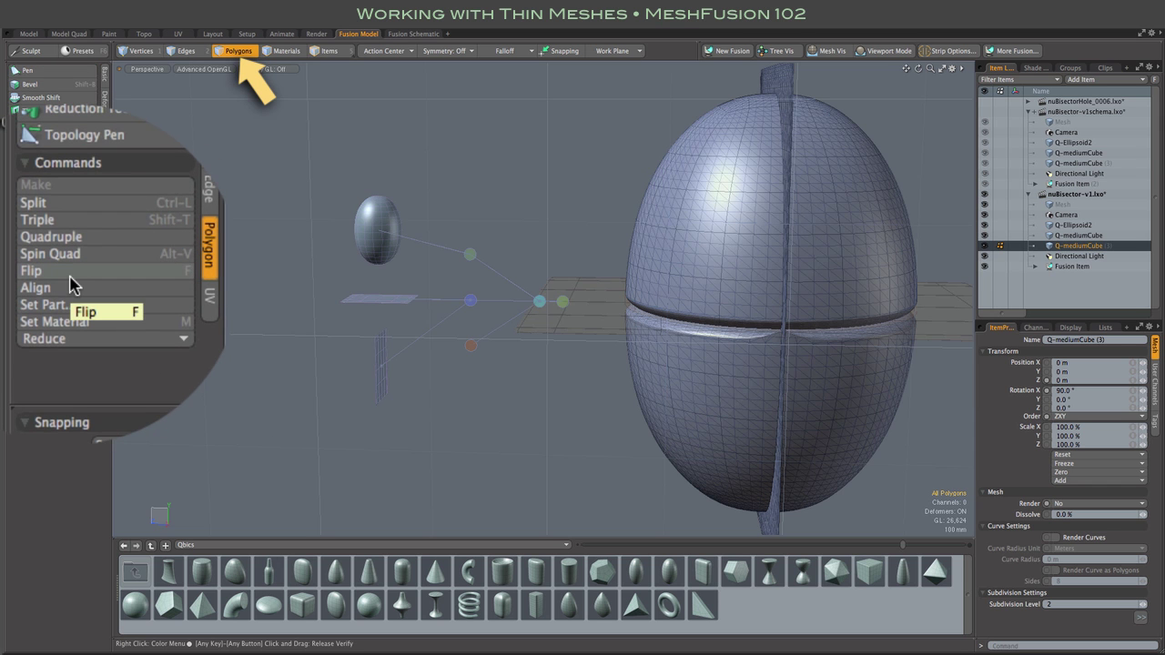
left_click(72, 285)
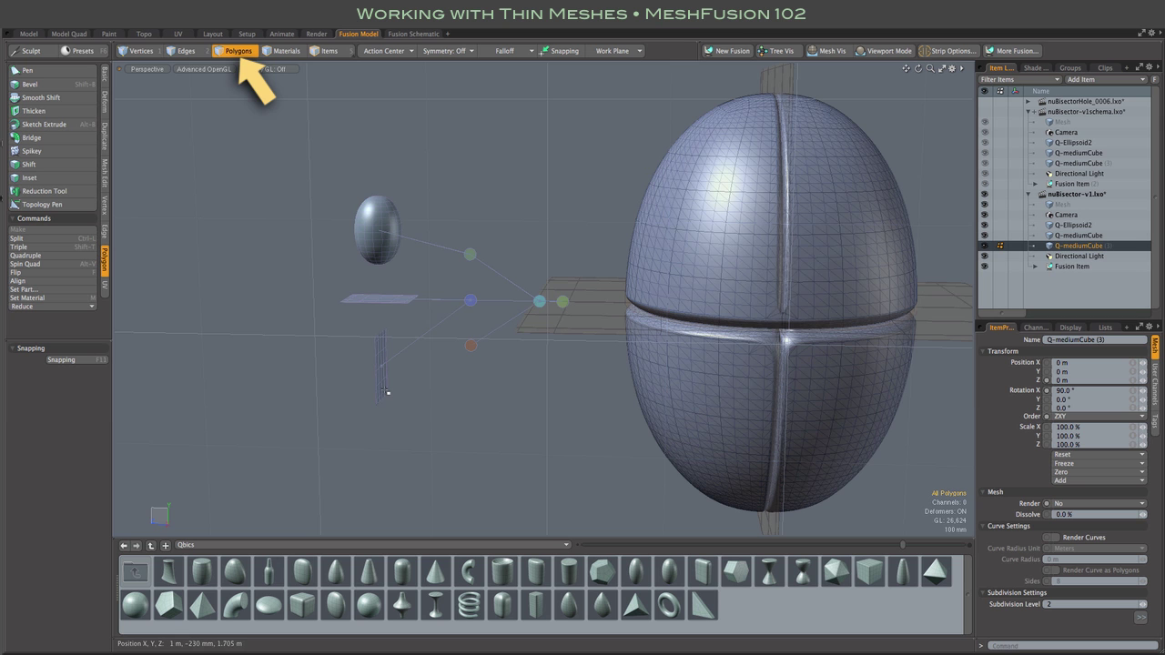
- Flip all polygons of the vertical thin mesh, Q-mediumCube, and check the bisected ellipsoid
key("5")
left_click(386, 391)
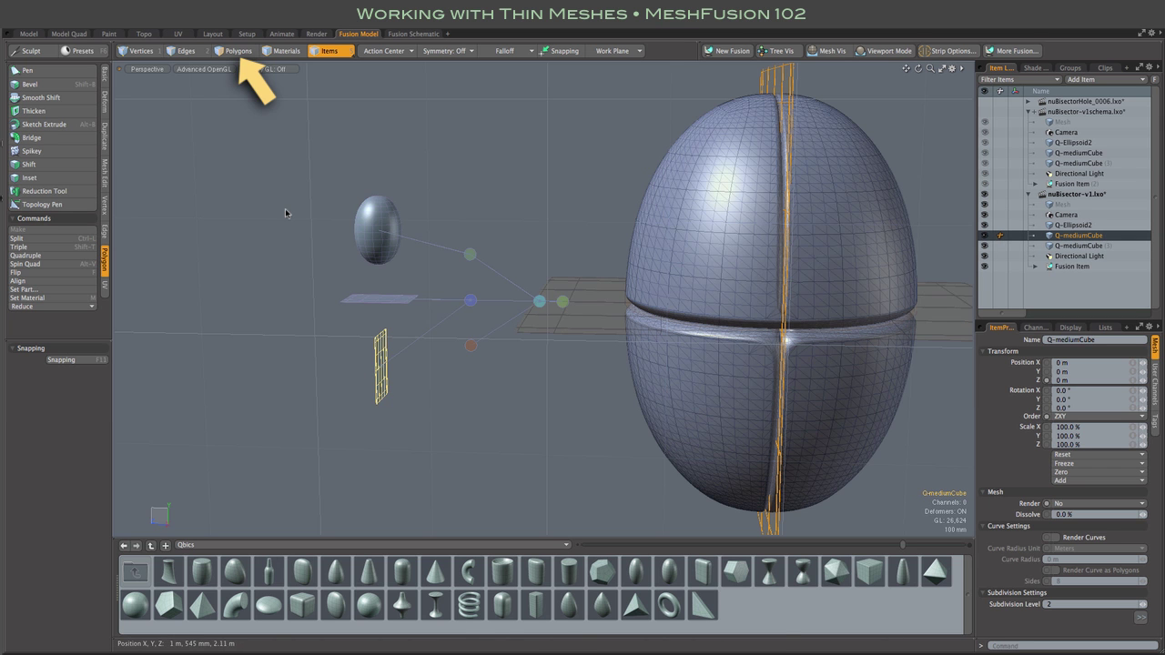
key("3")
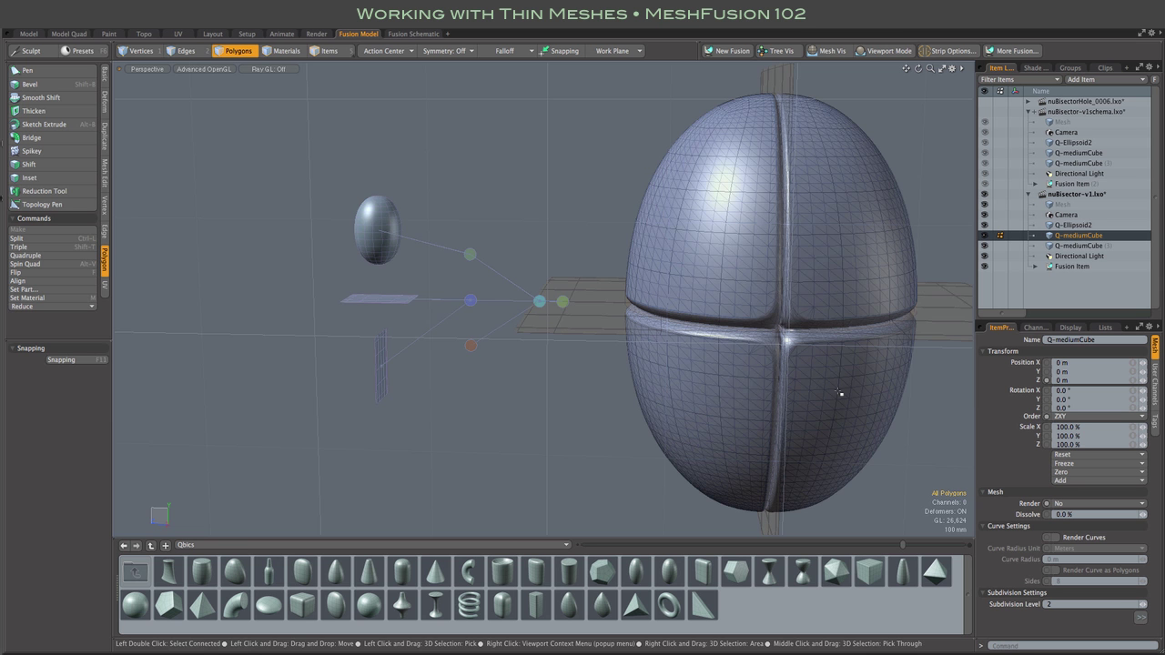
left_click_drag(837, 386, 879, 378, "alt")
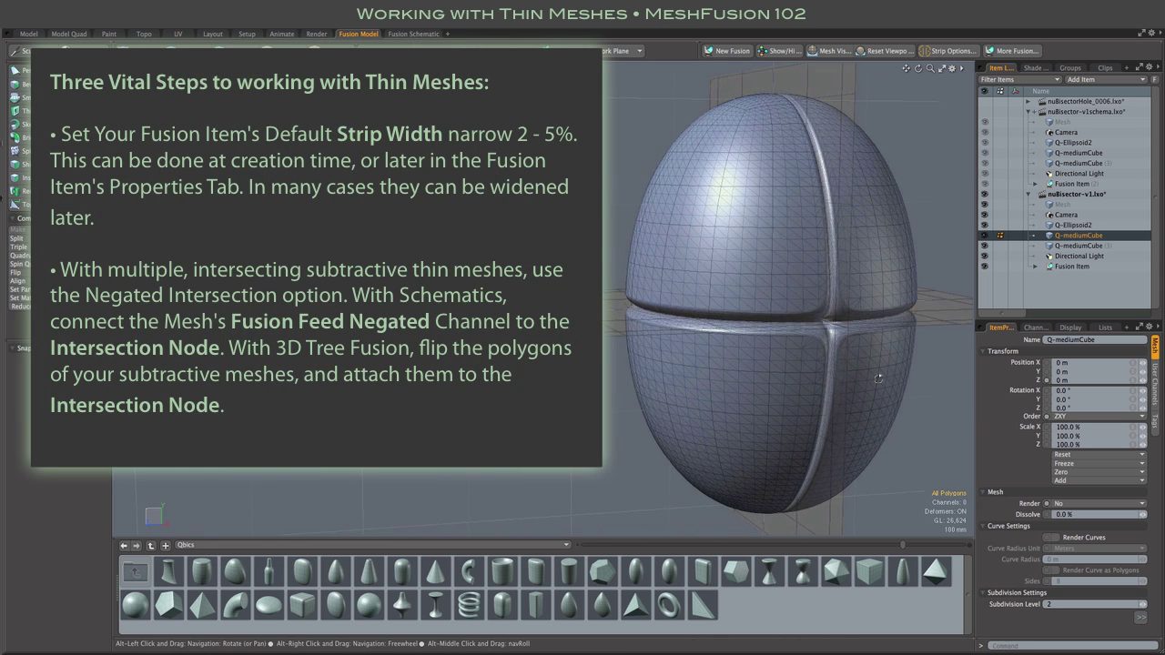